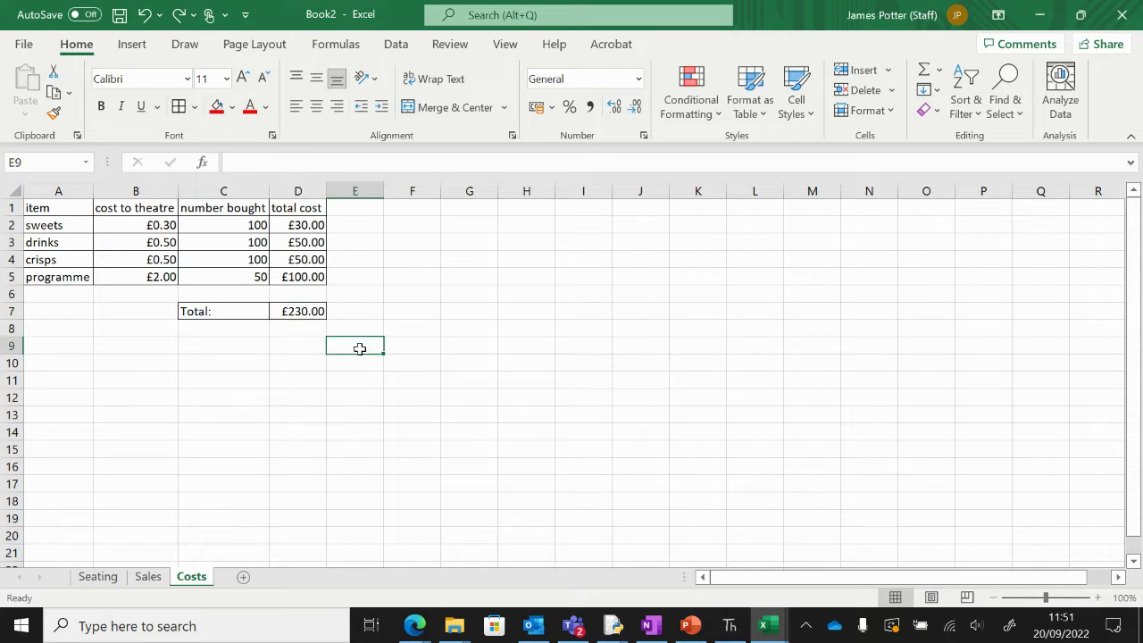
Step: After glancing at the Seating, Sales and Costs sheets, set seat C4 on the Seating sheet to child
click(112, 577)
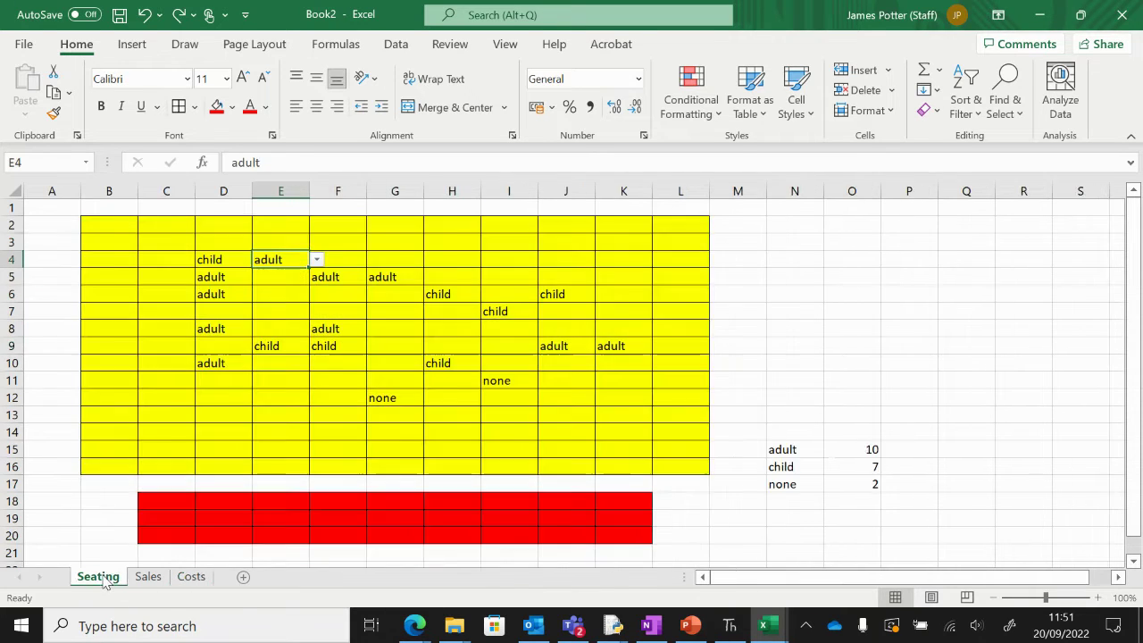
click(148, 577)
click(189, 577)
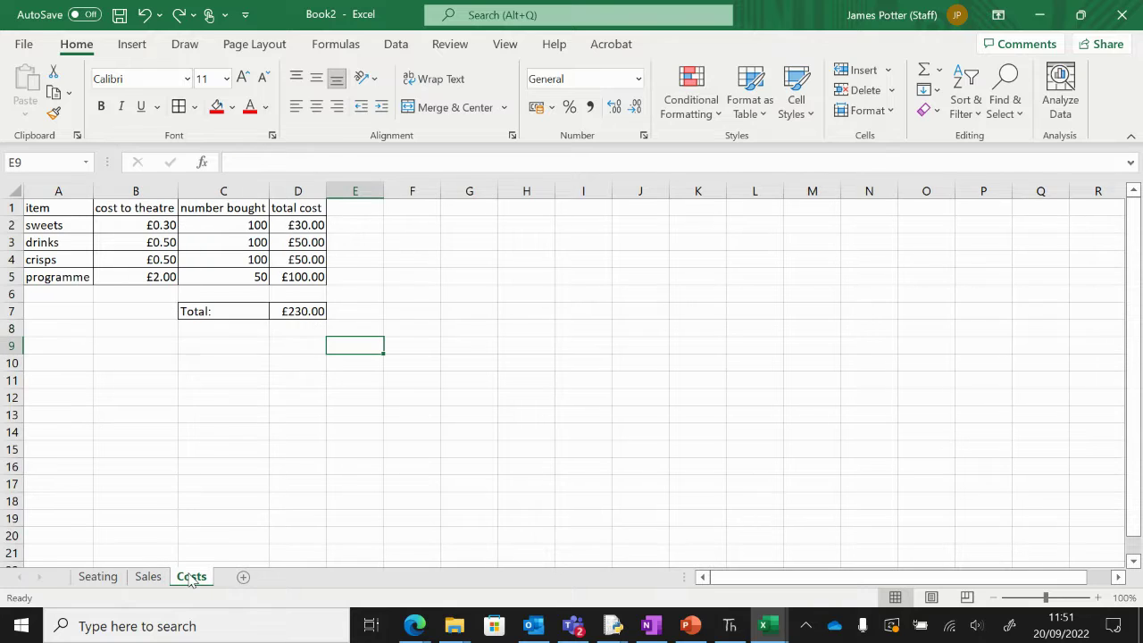
click(99, 577)
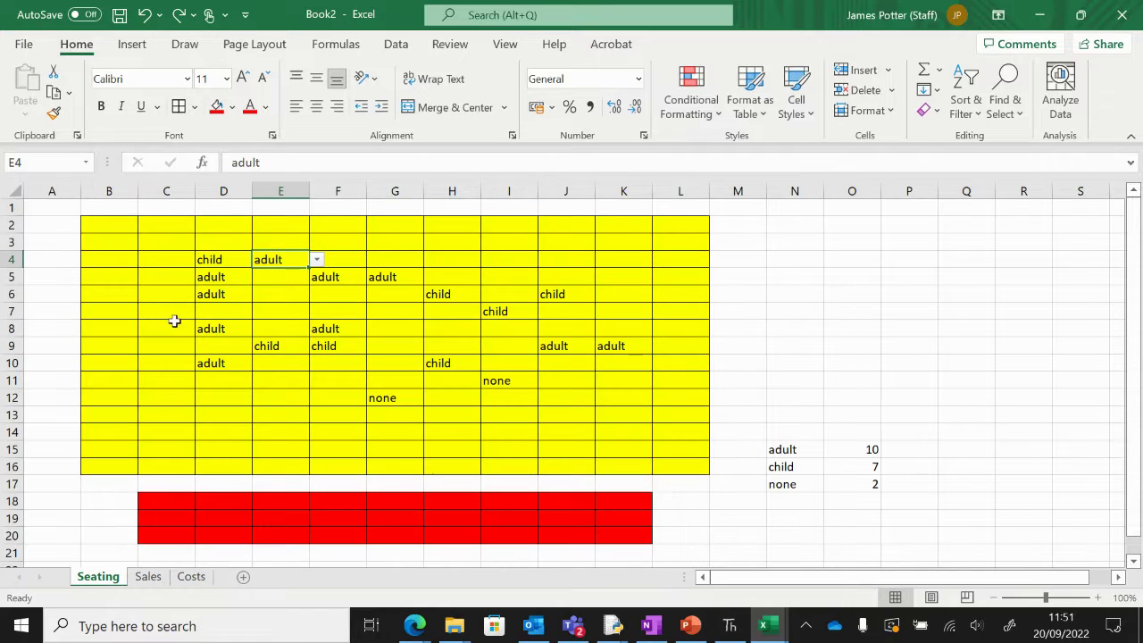
click(166, 259)
click(202, 259)
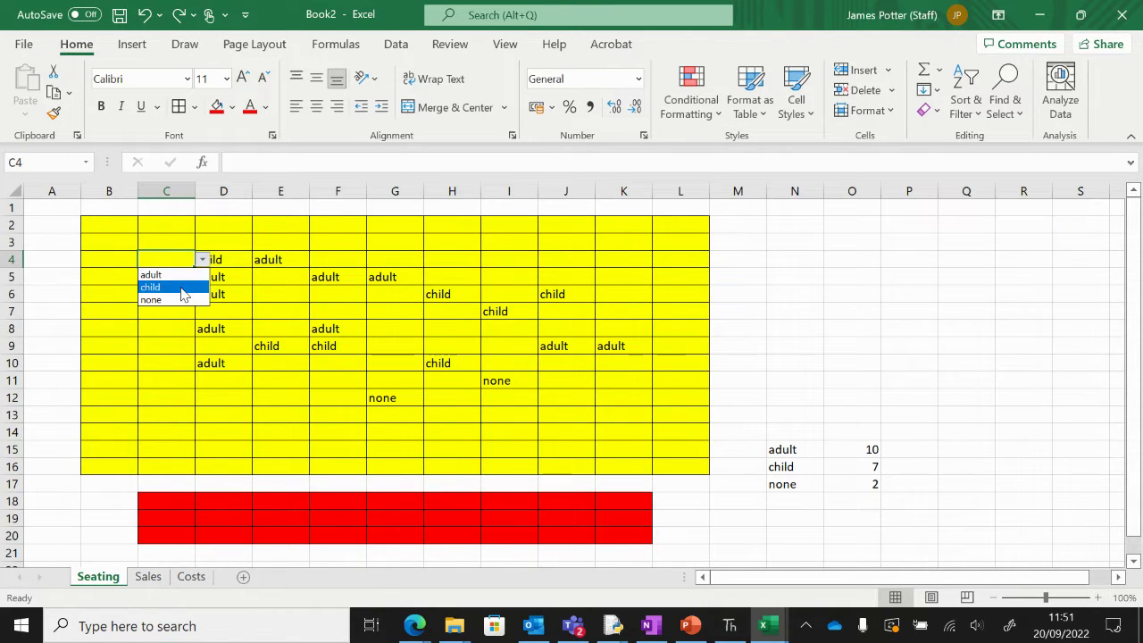
click(183, 287)
Step: Review the Sales sheet totals and return to the Costs sheet showing £230.00
click(149, 578)
click(185, 577)
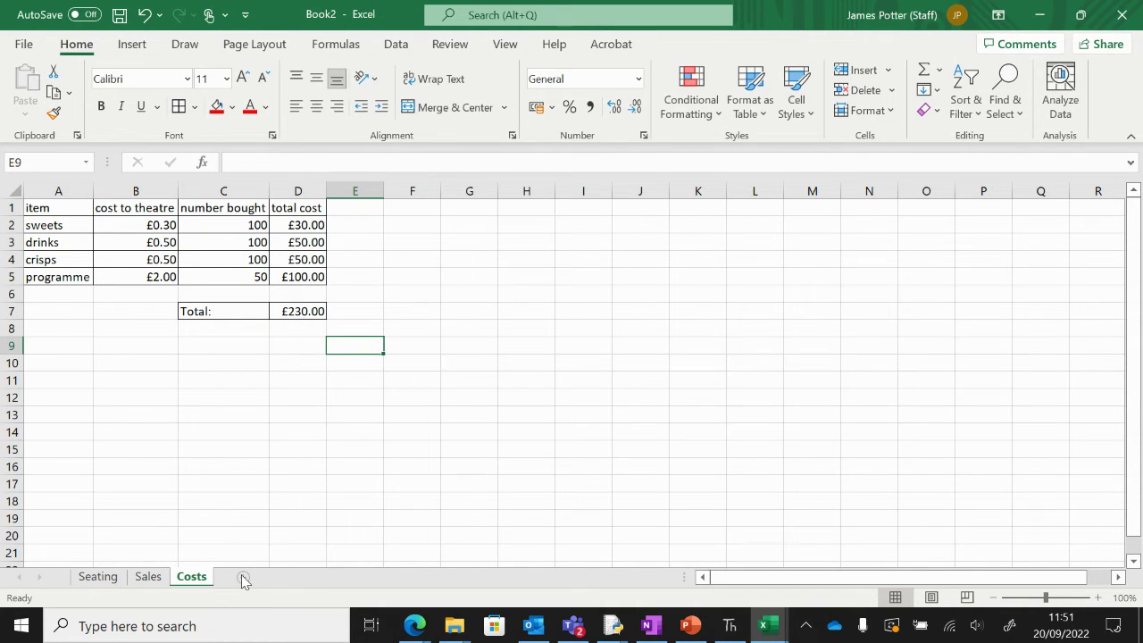
click(148, 577)
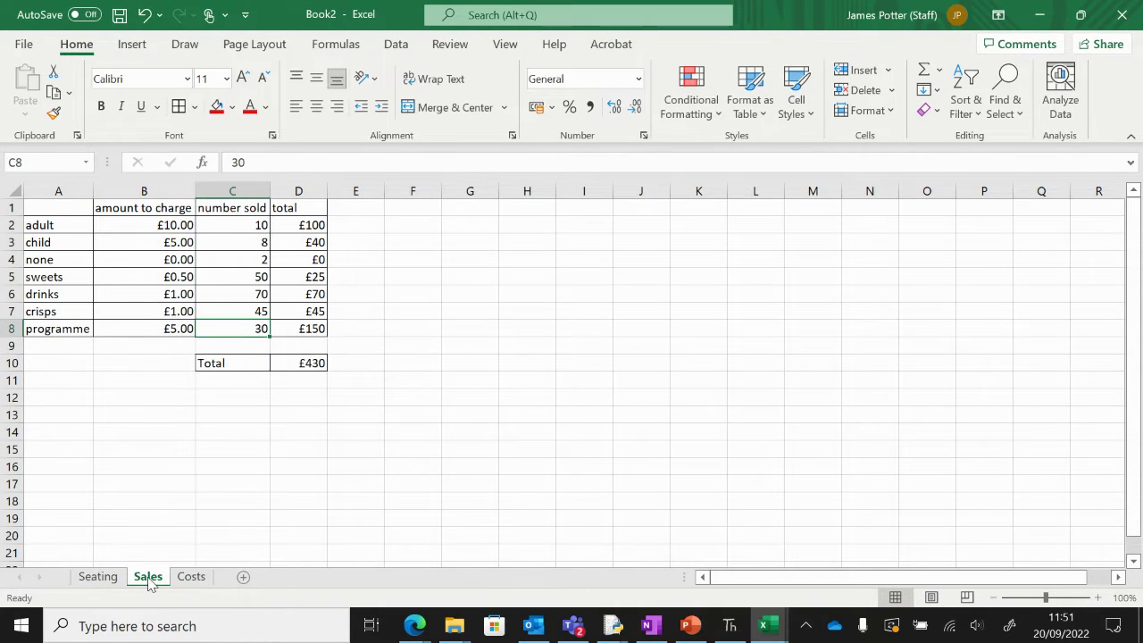
click(191, 577)
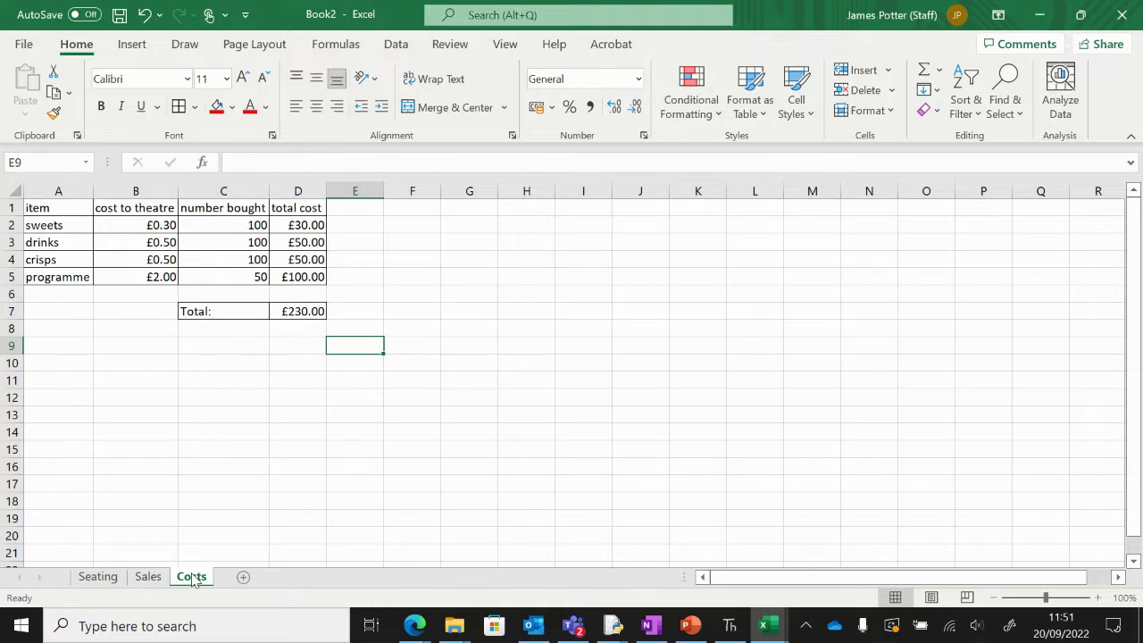
Step: Add a new worksheet and name it Profit
click(241, 579)
double_click(241, 576)
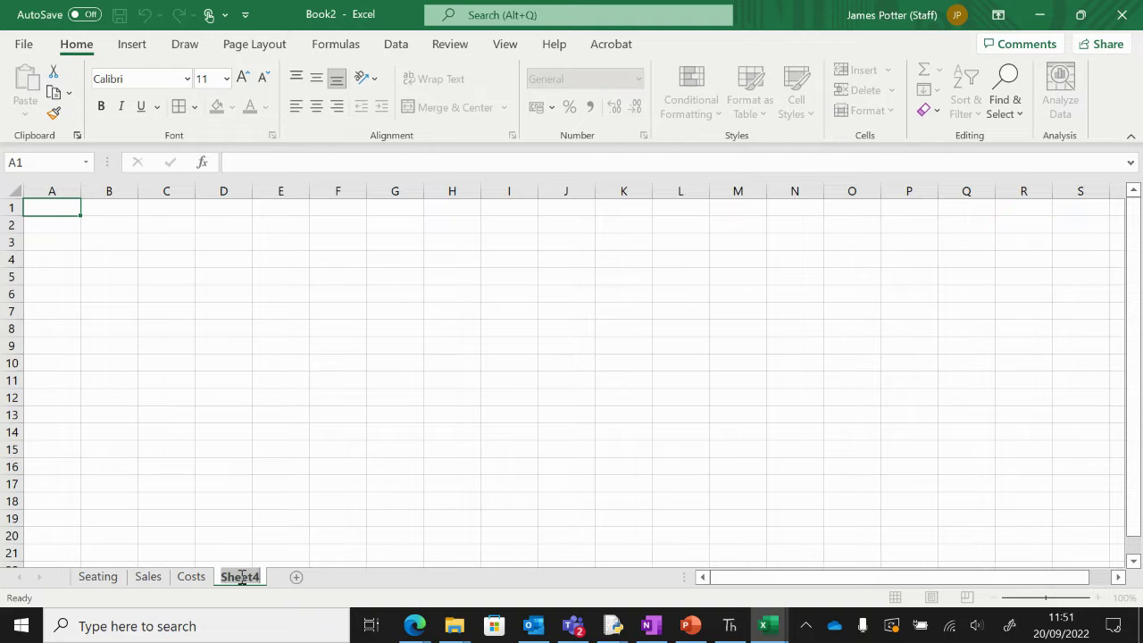
text(Profit)
key(Return)
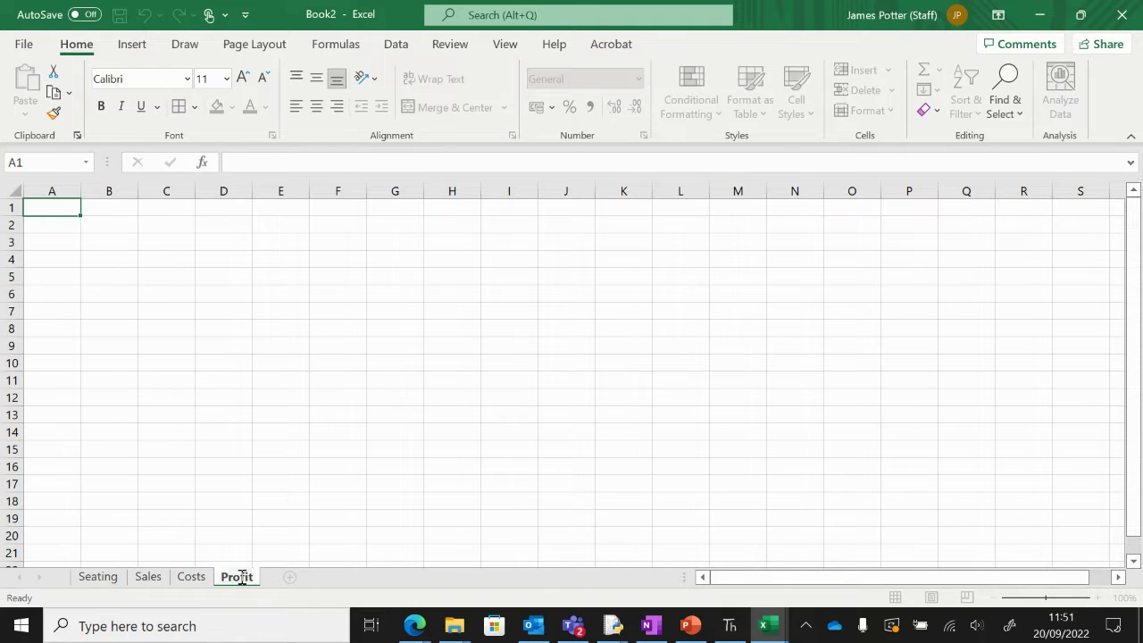
Step: Enter the labels sales in B3 and costs in B4
click(118, 239)
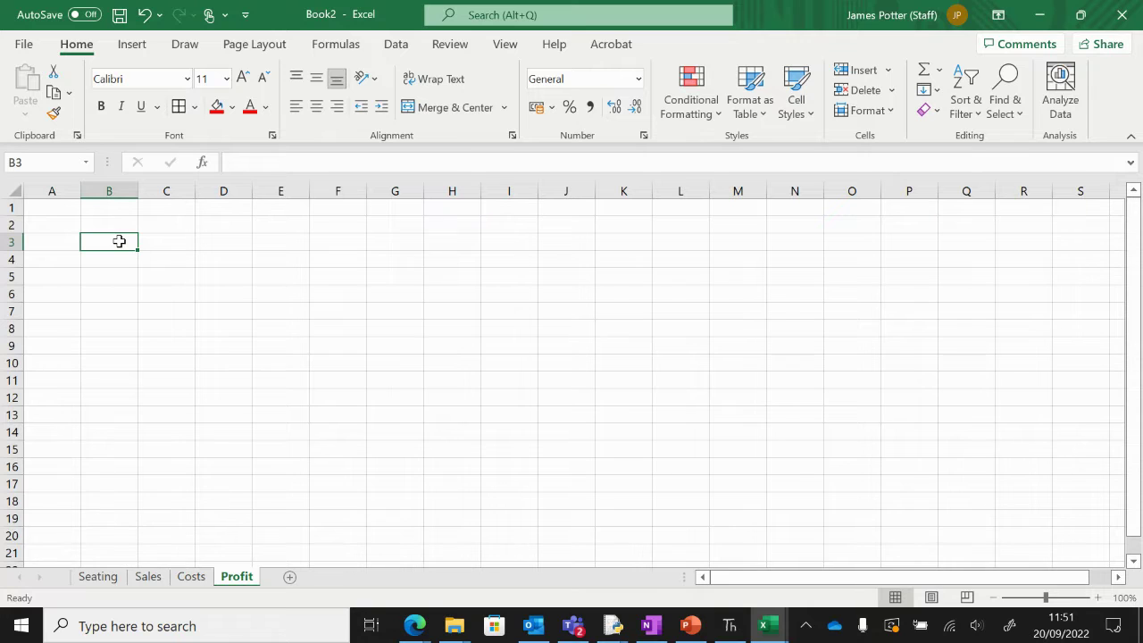
text(sales)
key(Return)
text(costs)
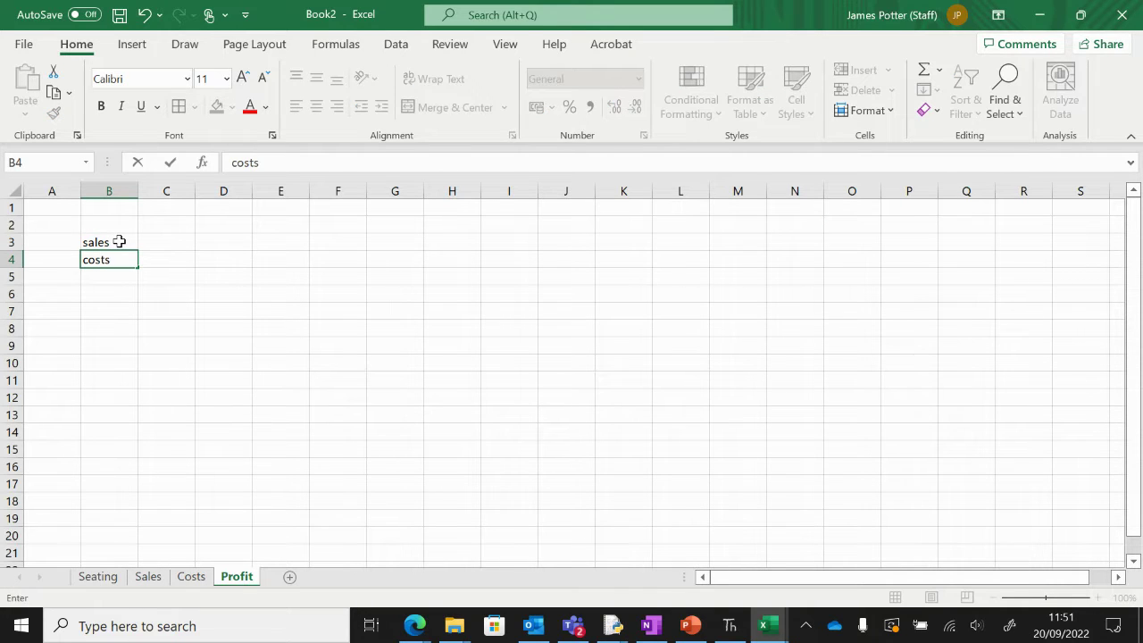
click(166, 242)
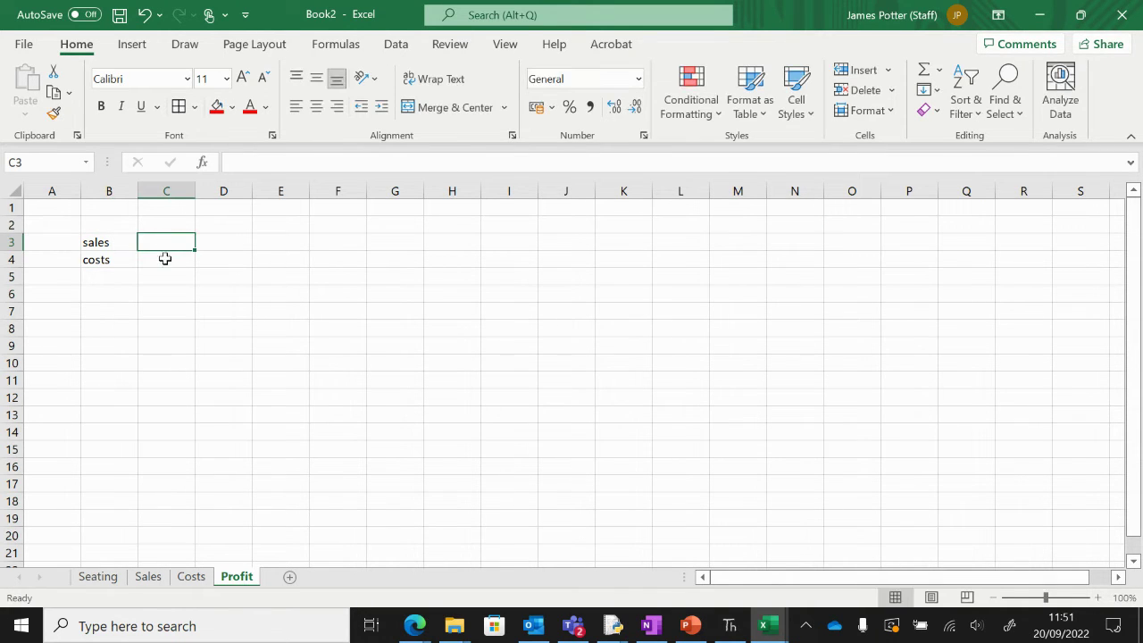
Step: Check the sales total formula in D10 on the Sales sheet, then view the Seating sheet
click(148, 576)
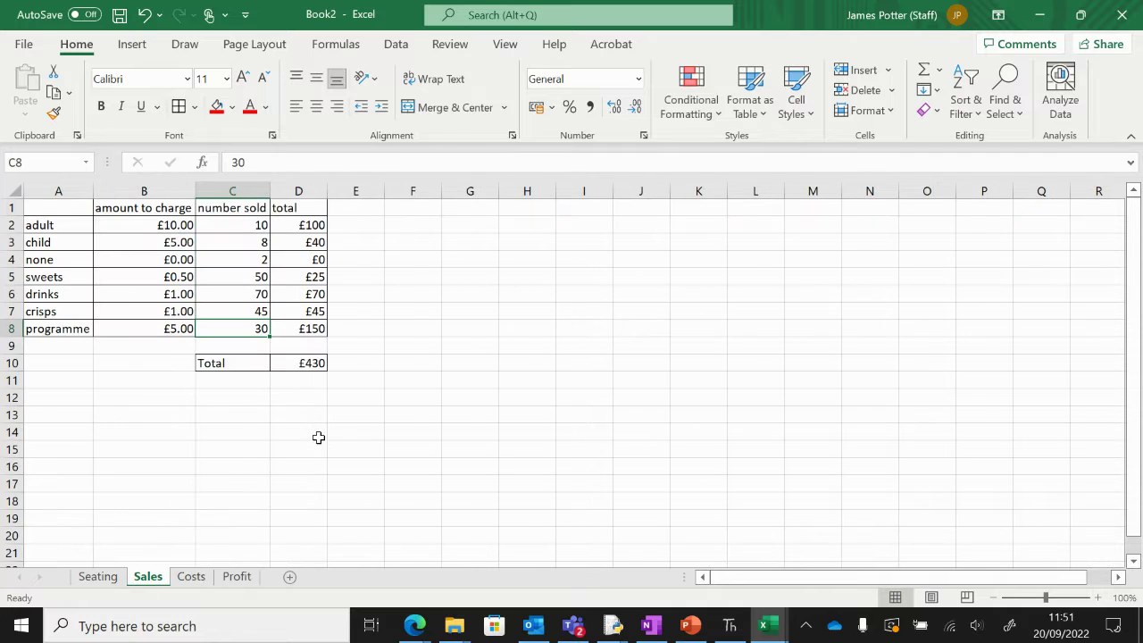
click(309, 362)
click(245, 578)
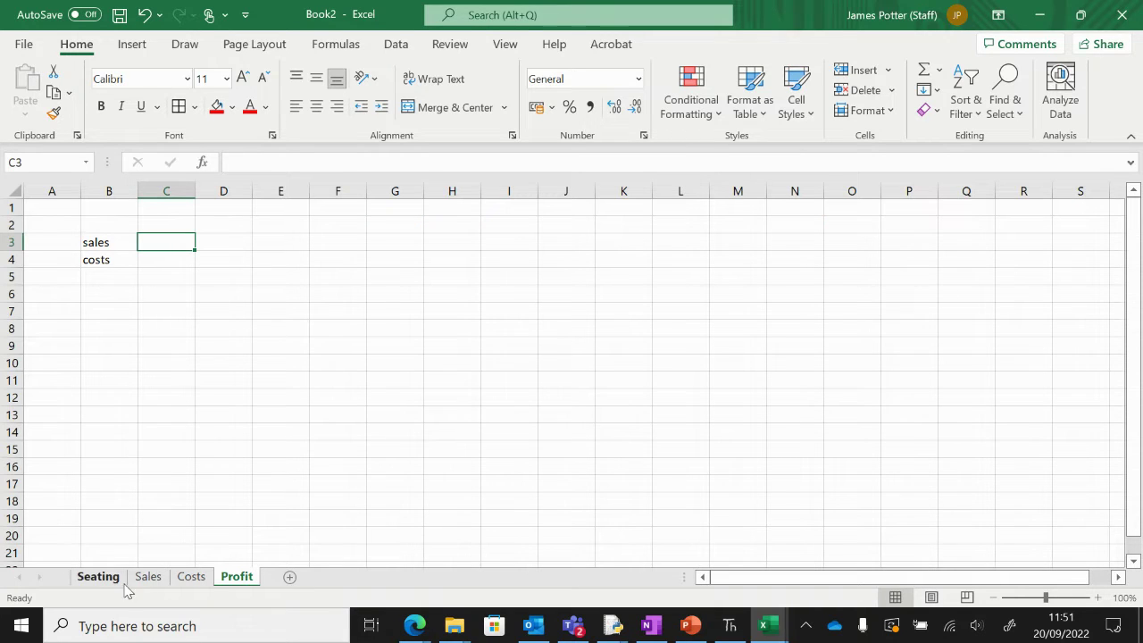
click(95, 577)
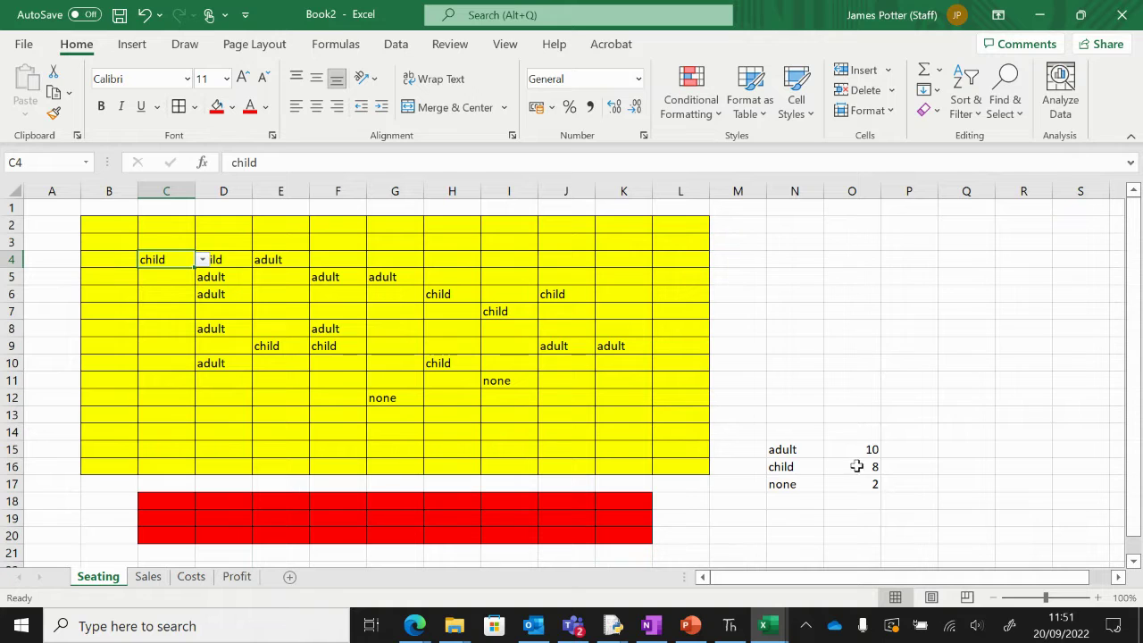
Step: Link Profit C3 to the sales total with =Sales!D10, showing £430
click(148, 578)
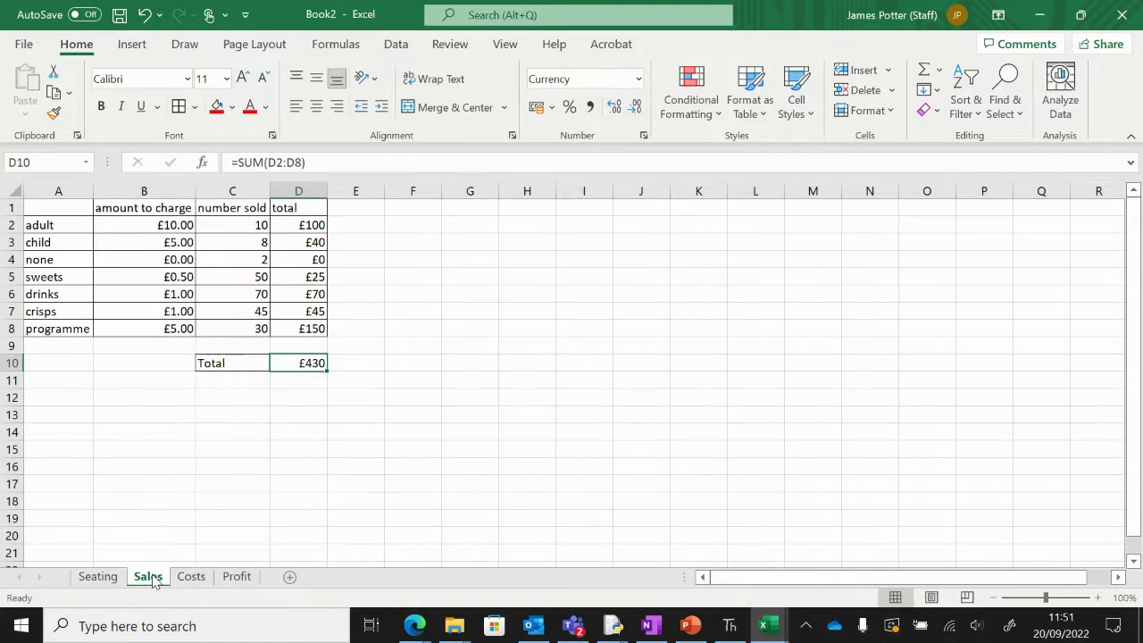
click(239, 579)
text(=)
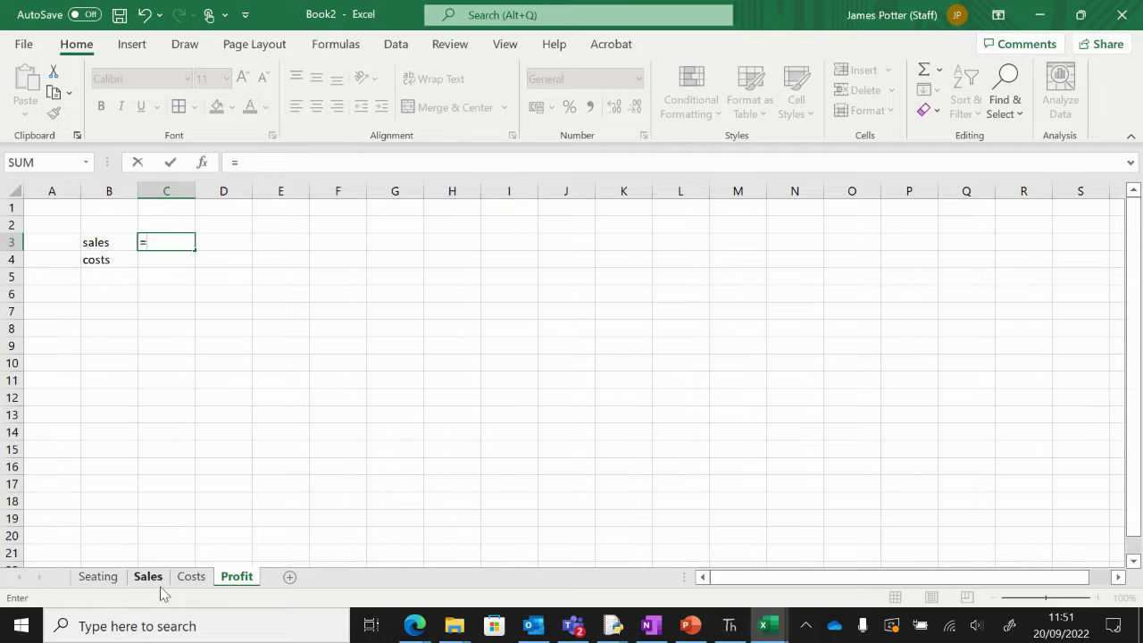
click(148, 577)
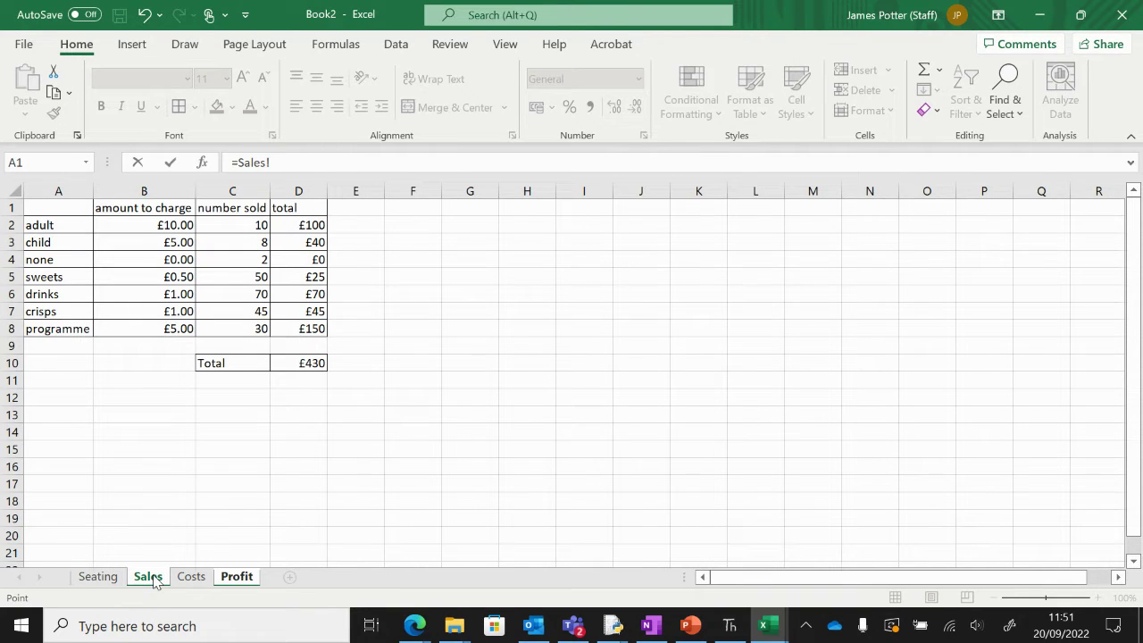
click(306, 361)
key(Return)
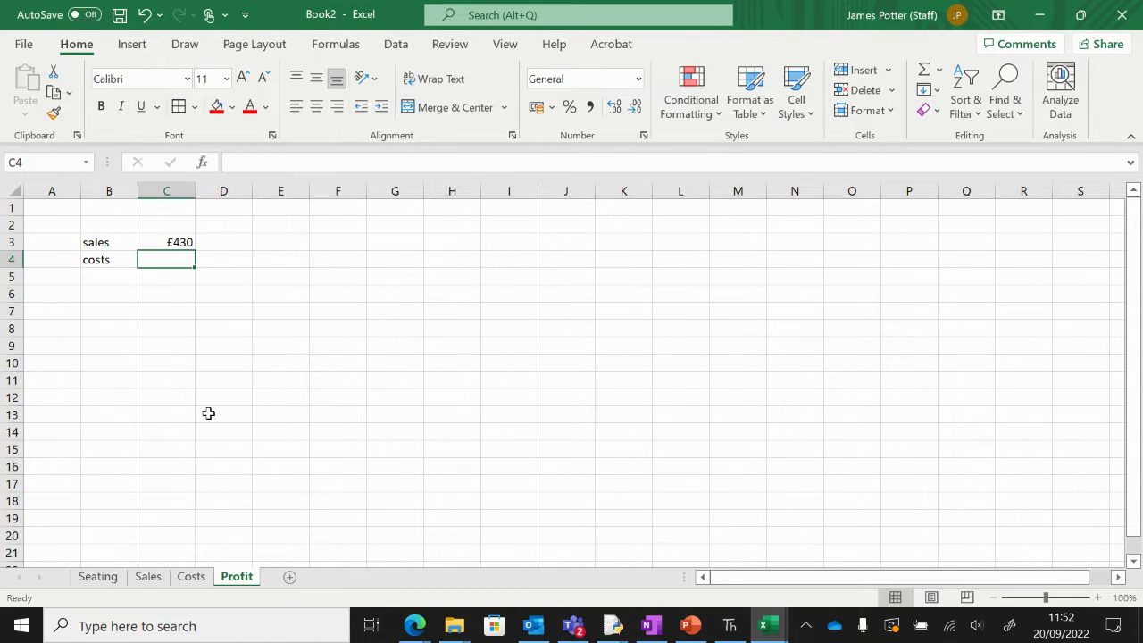
Step: Link Profit C4 to the costs total with =Costs!D7, showing 230
text(=)
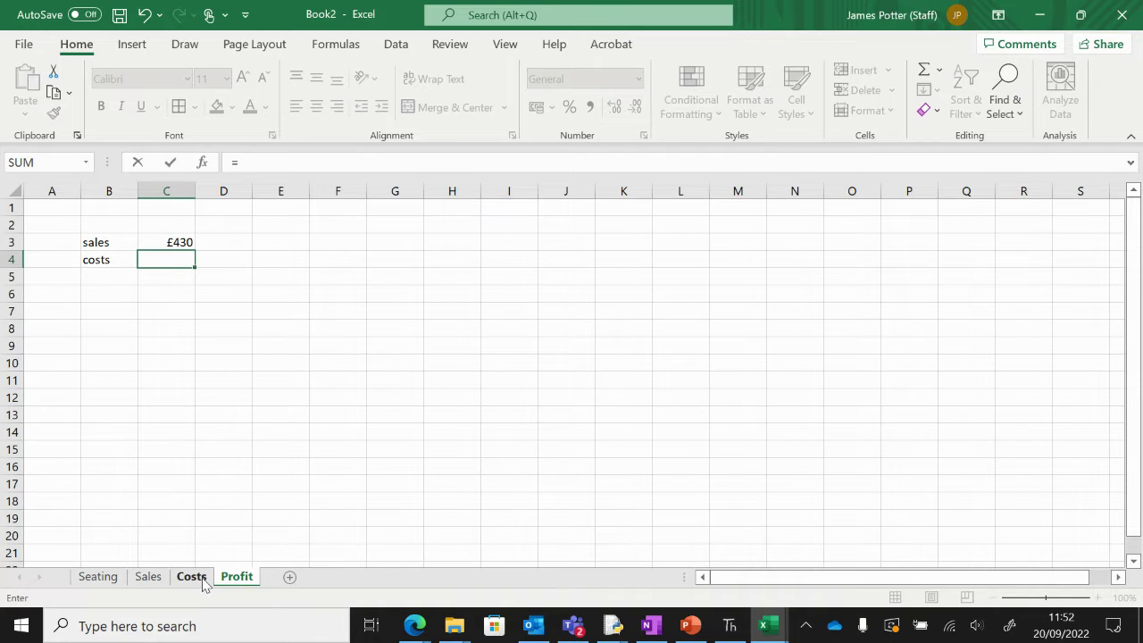
click(202, 577)
click(304, 309)
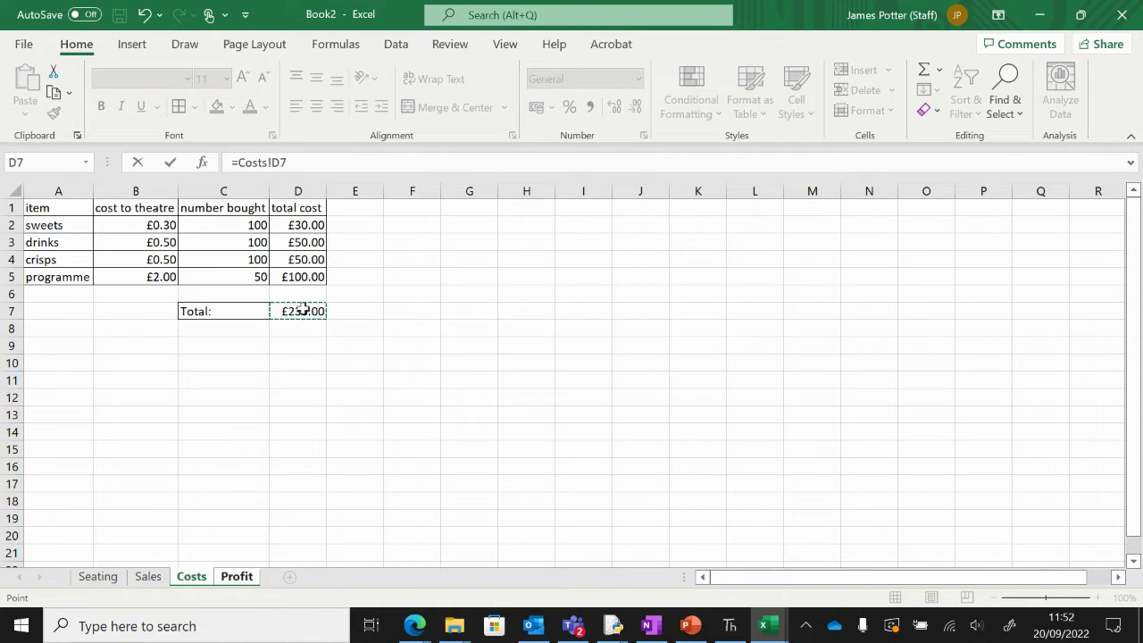
key(Return)
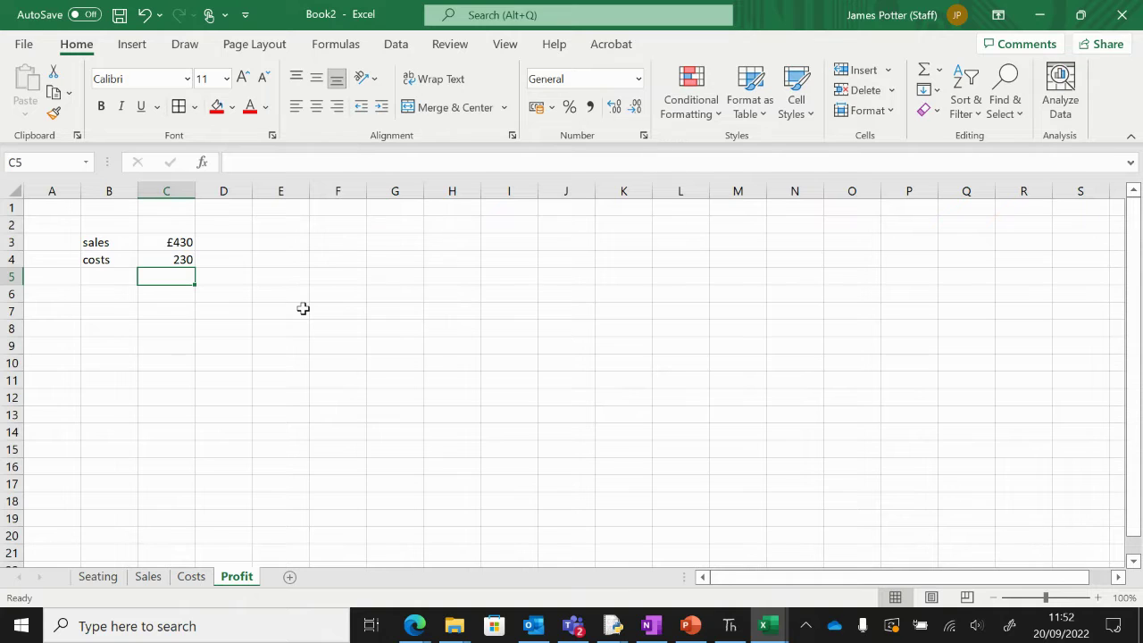
click(191, 577)
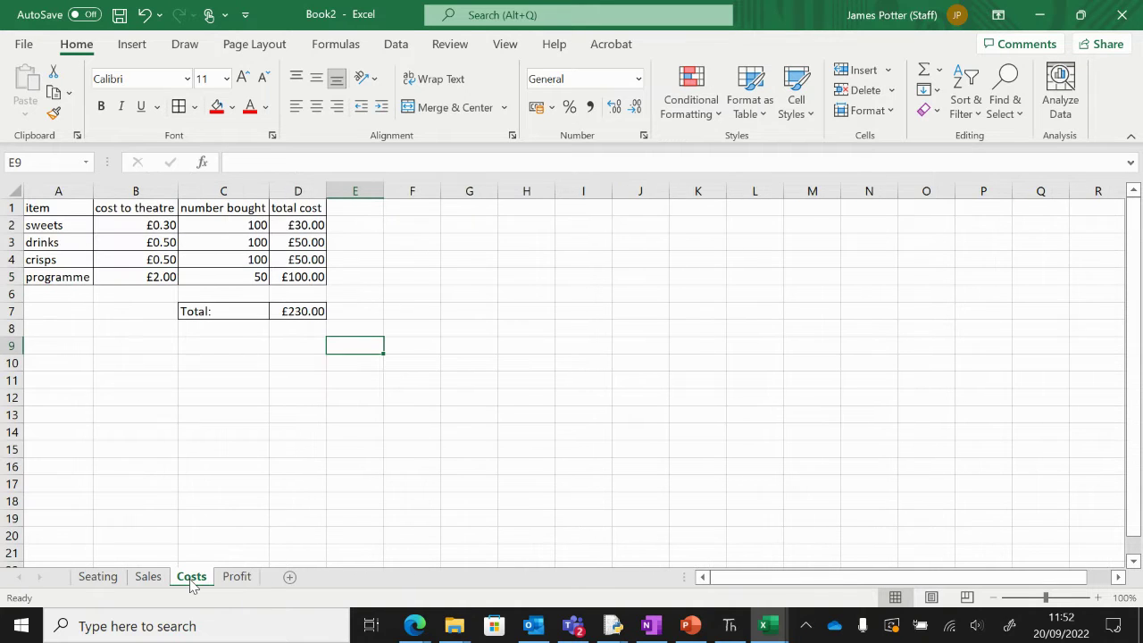
click(235, 576)
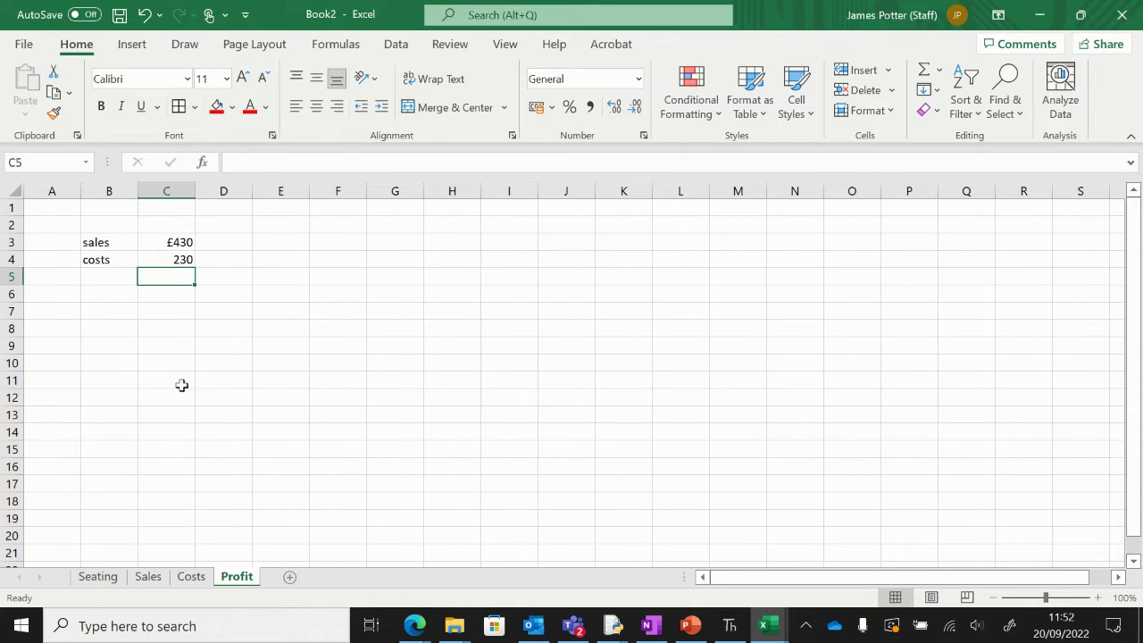
click(165, 258)
Step: Format the costs cell C4 as Currency, showing £230.00
right_click(166, 260)
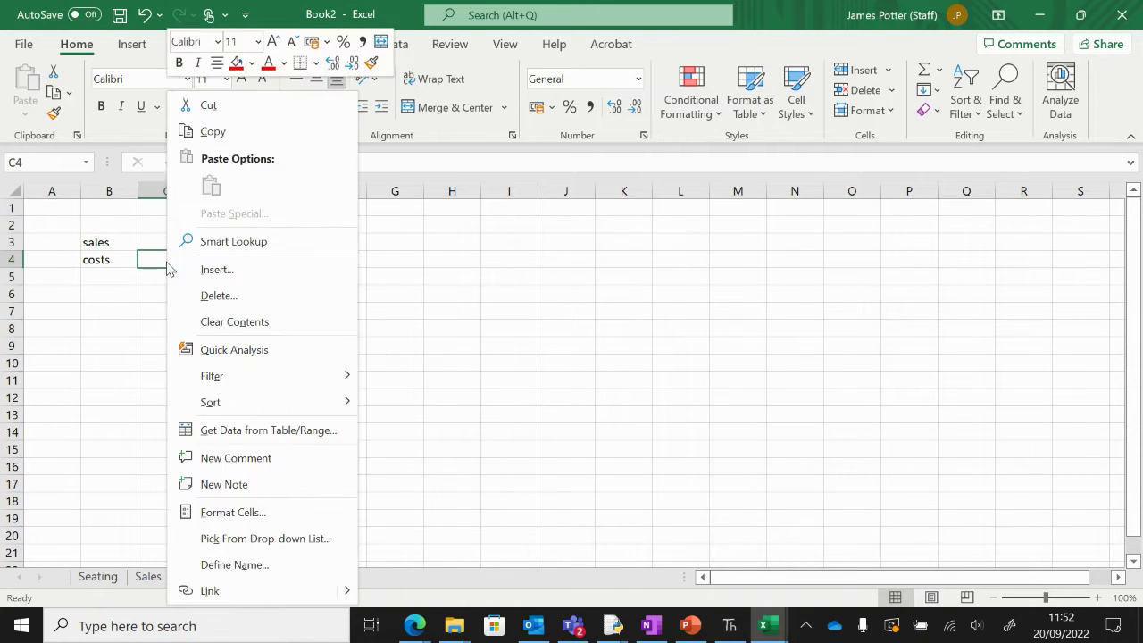
click(221, 518)
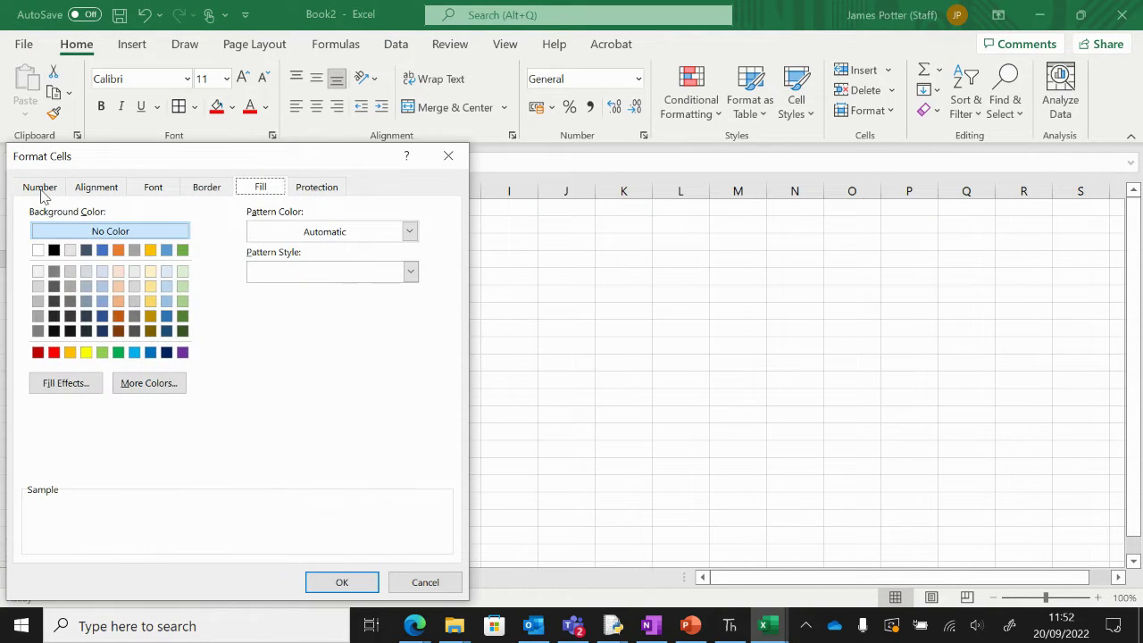
click(40, 189)
click(49, 266)
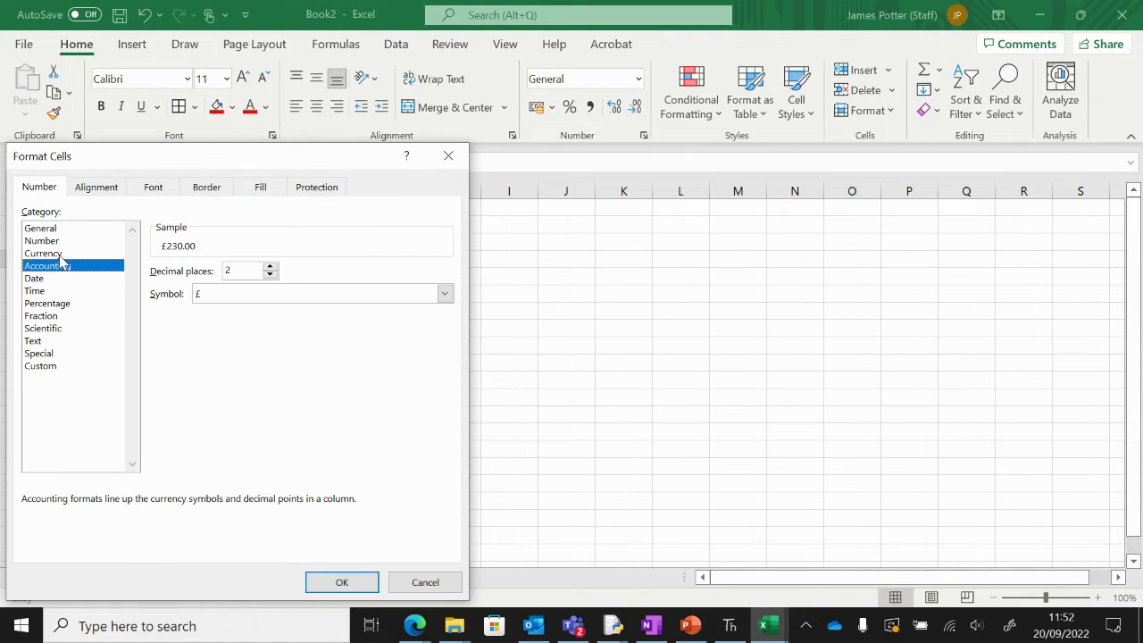
click(53, 254)
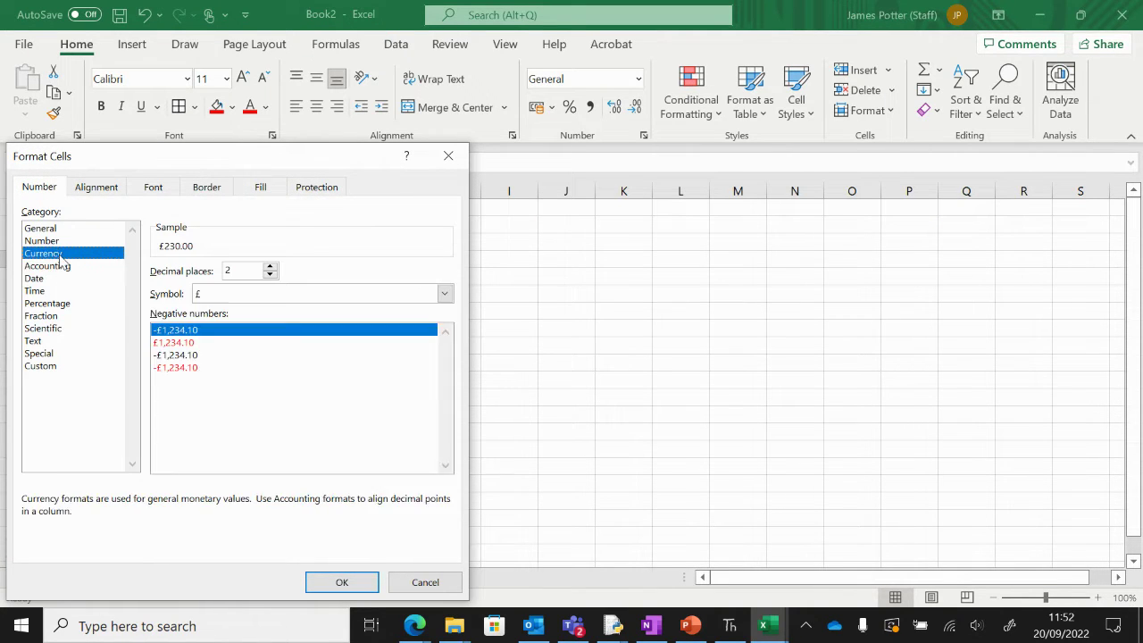
click(339, 581)
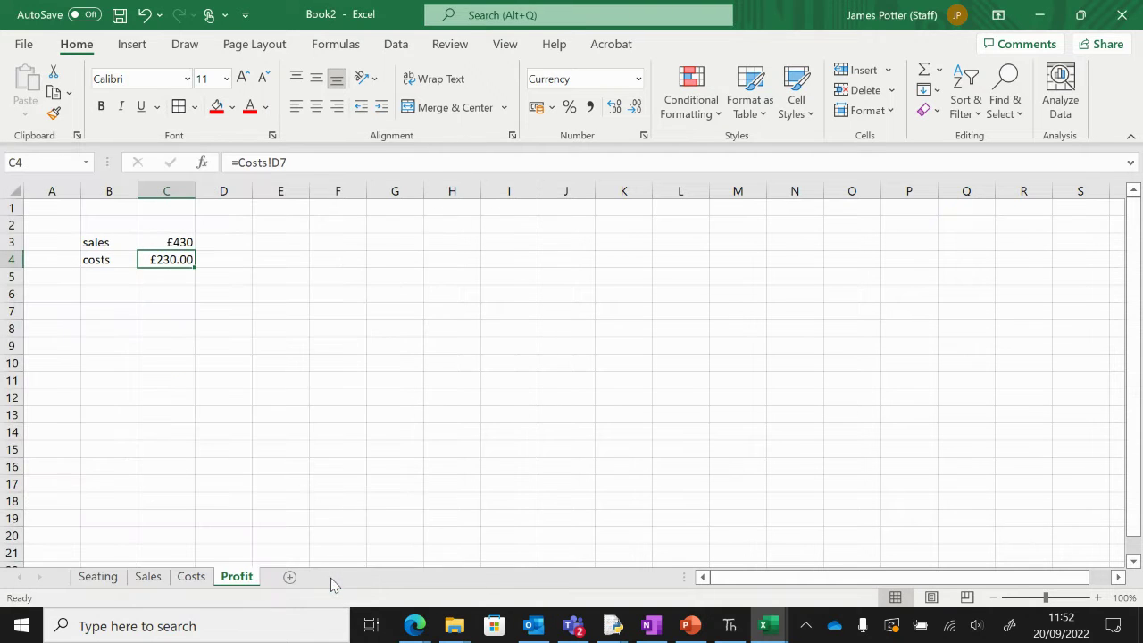
Step: Format the sales cell C3 as Currency with 2 decimal places, showing £430.00
click(165, 241)
right_click(161, 244)
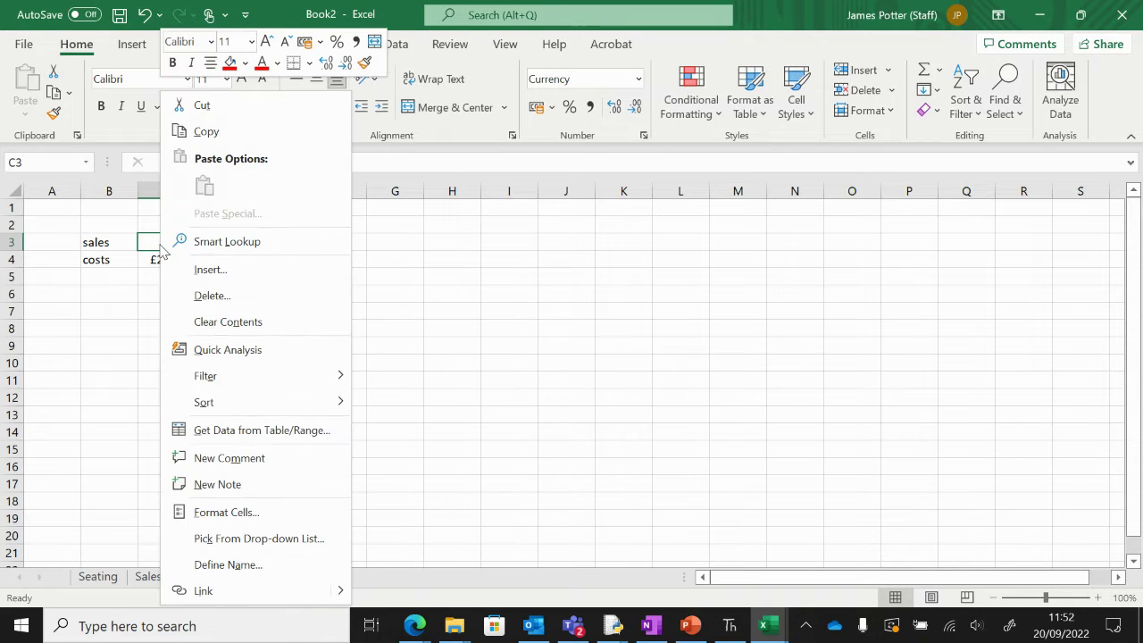
click(190, 511)
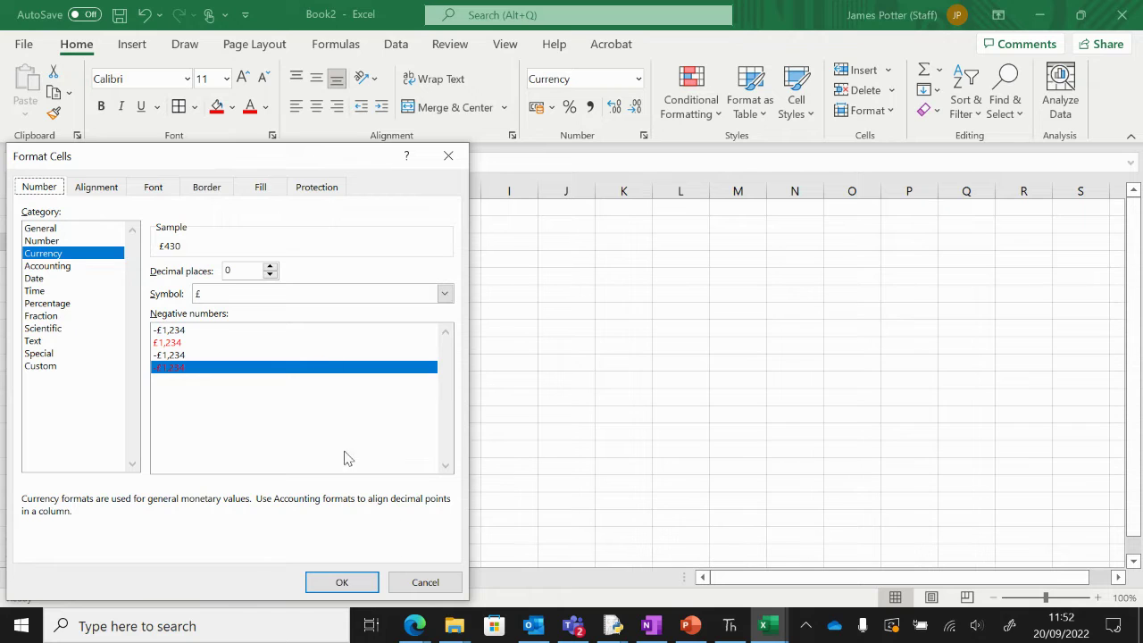
click(271, 266)
click(271, 267)
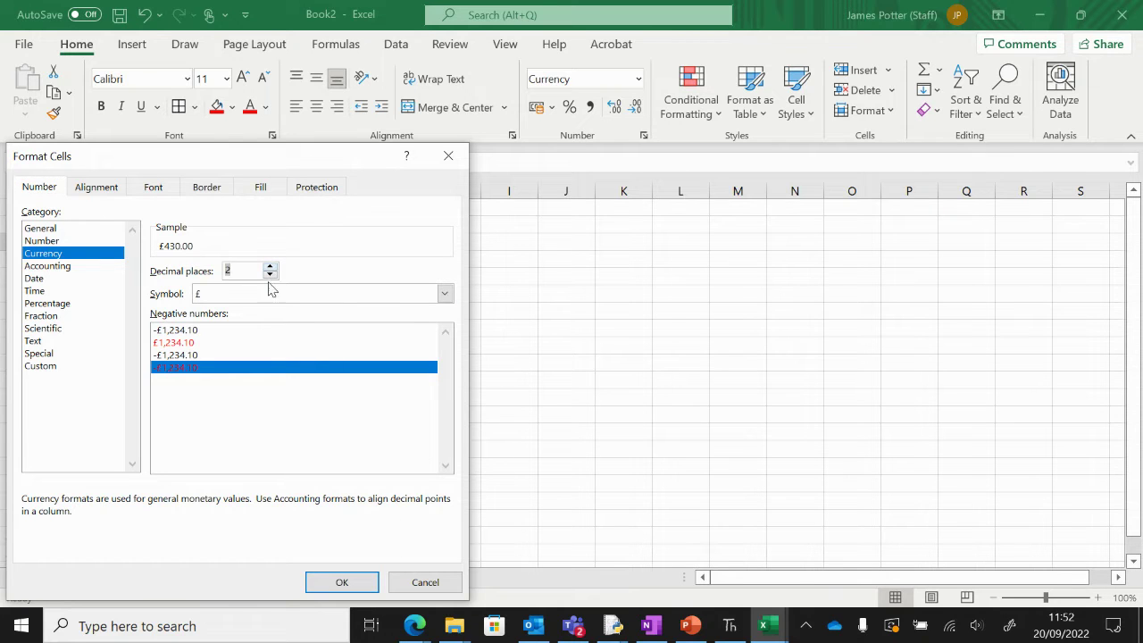
click(328, 584)
click(301, 255)
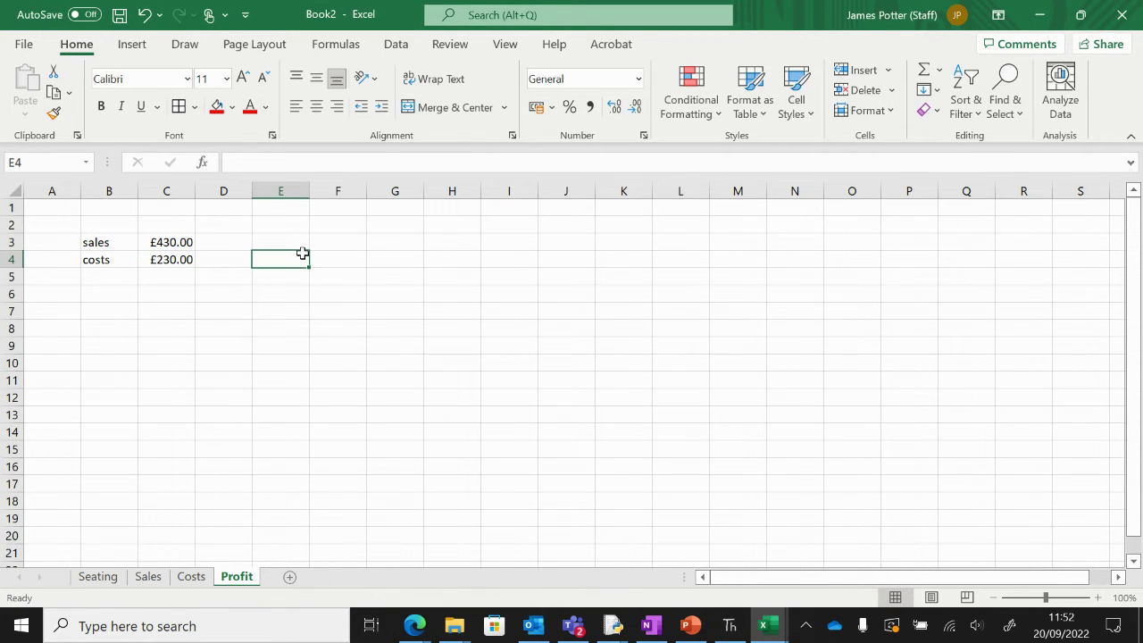
Step: Label B6 'profit' and enter =C3-C4 in C6, giving £200.00
click(124, 300)
text(profit)
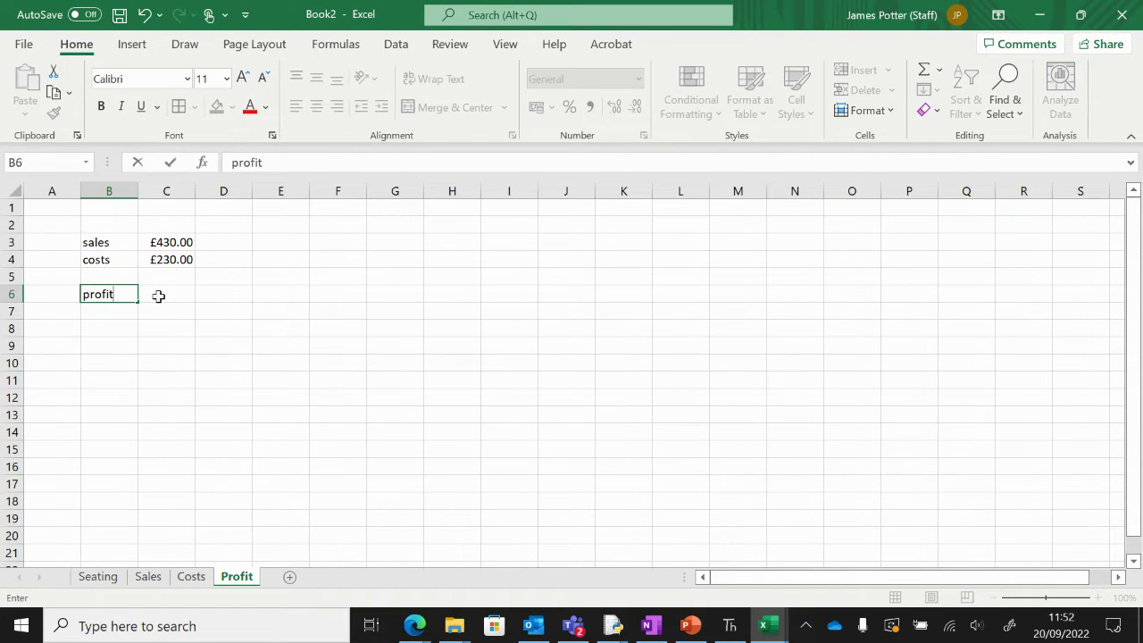
click(158, 295)
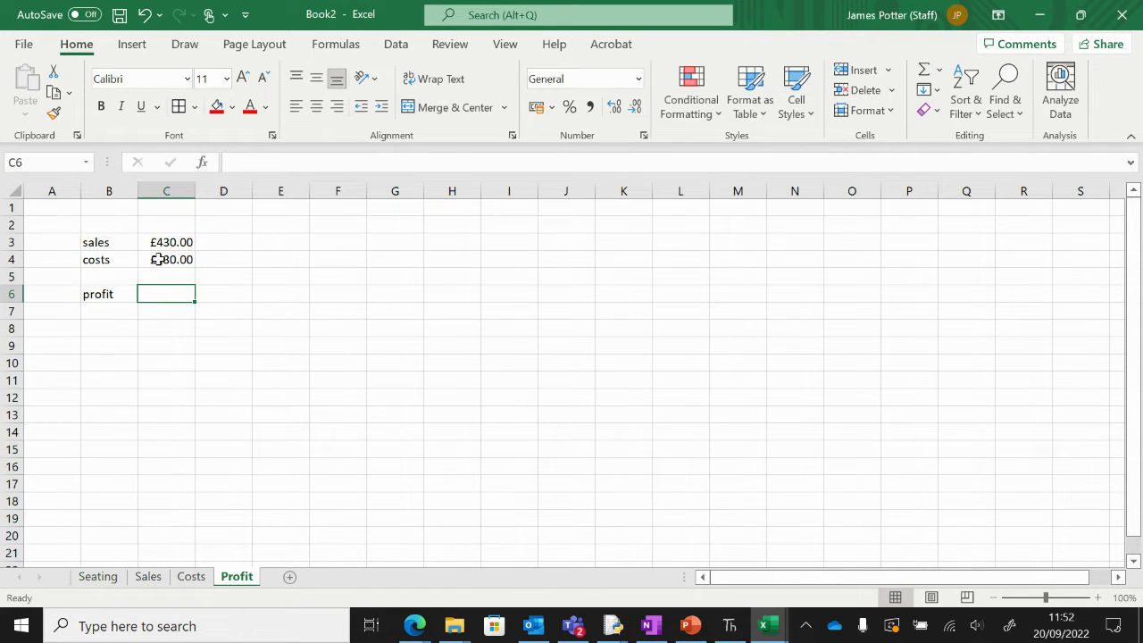
text(=)
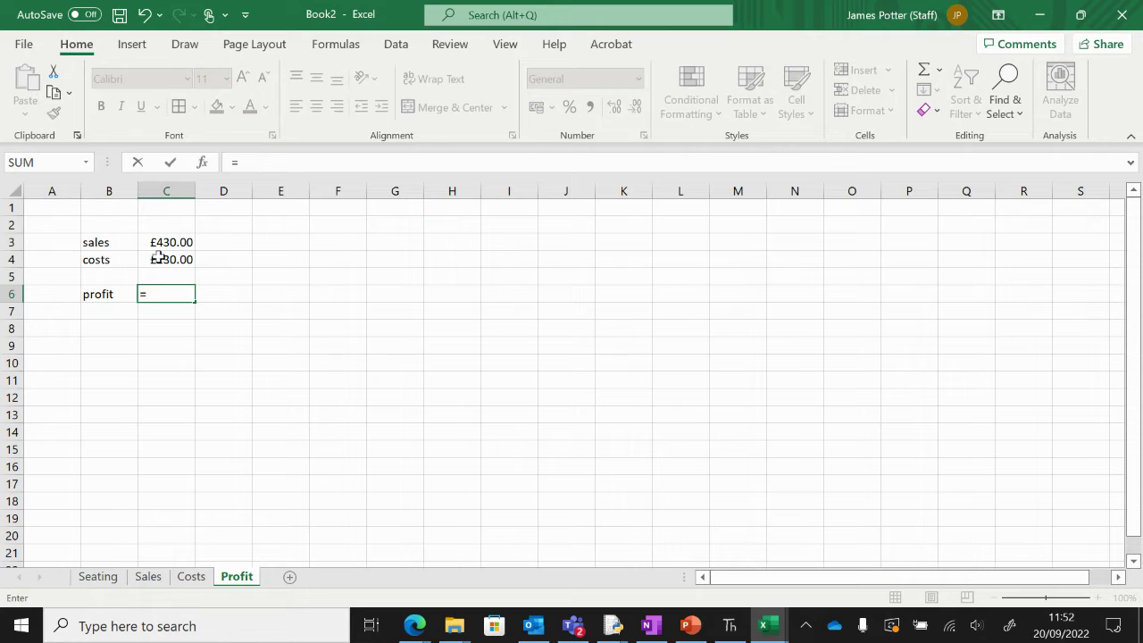
click(158, 243)
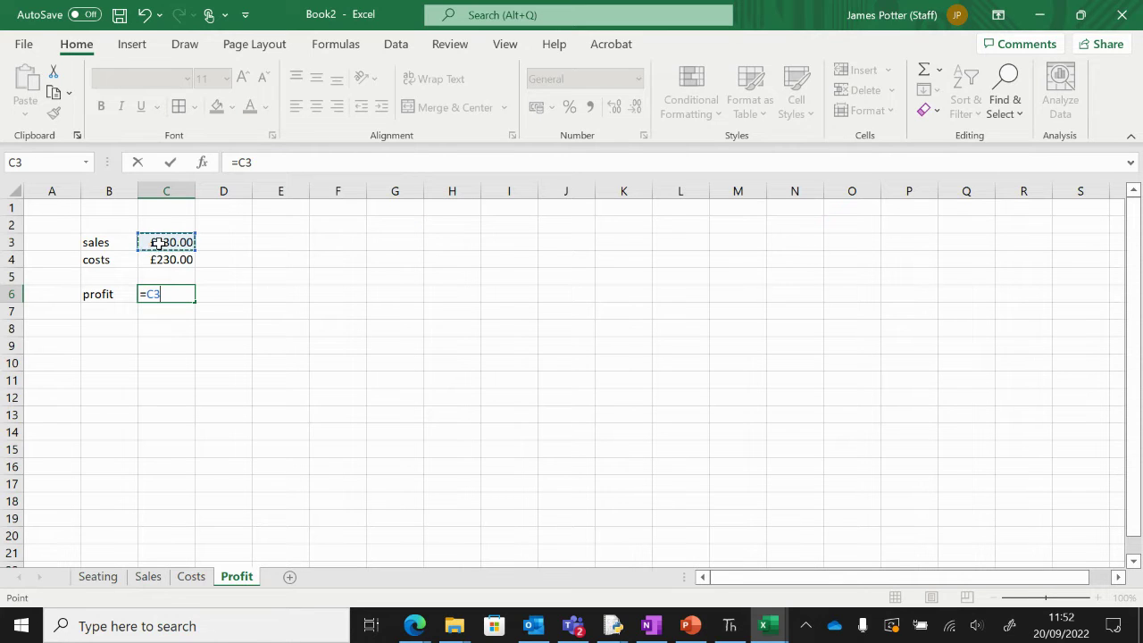
text(-)
click(158, 259)
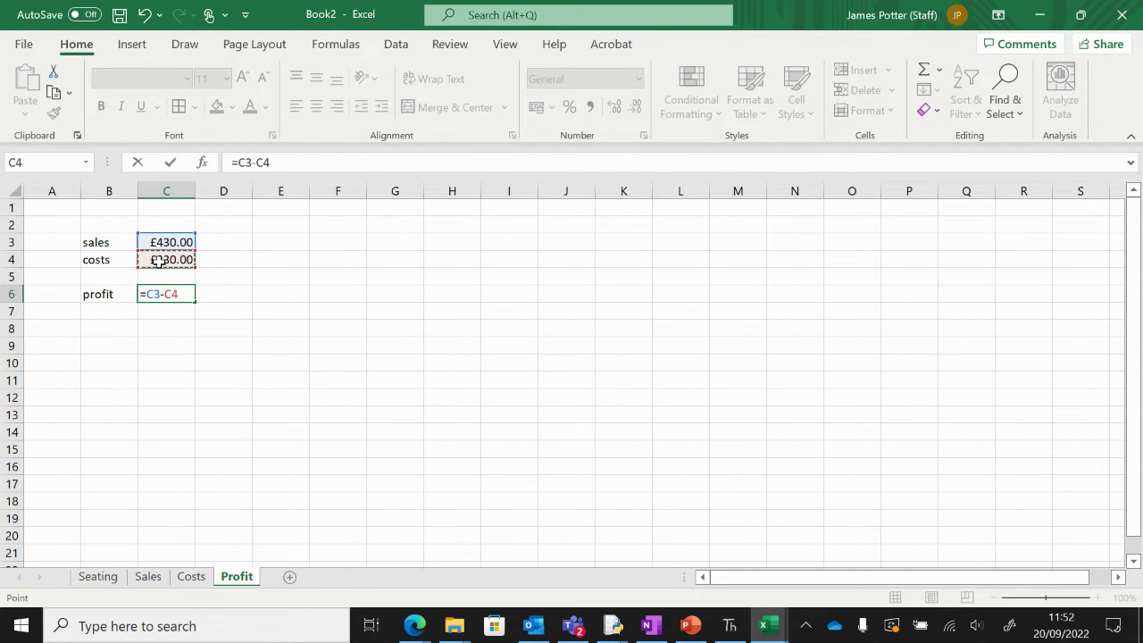
key(Return)
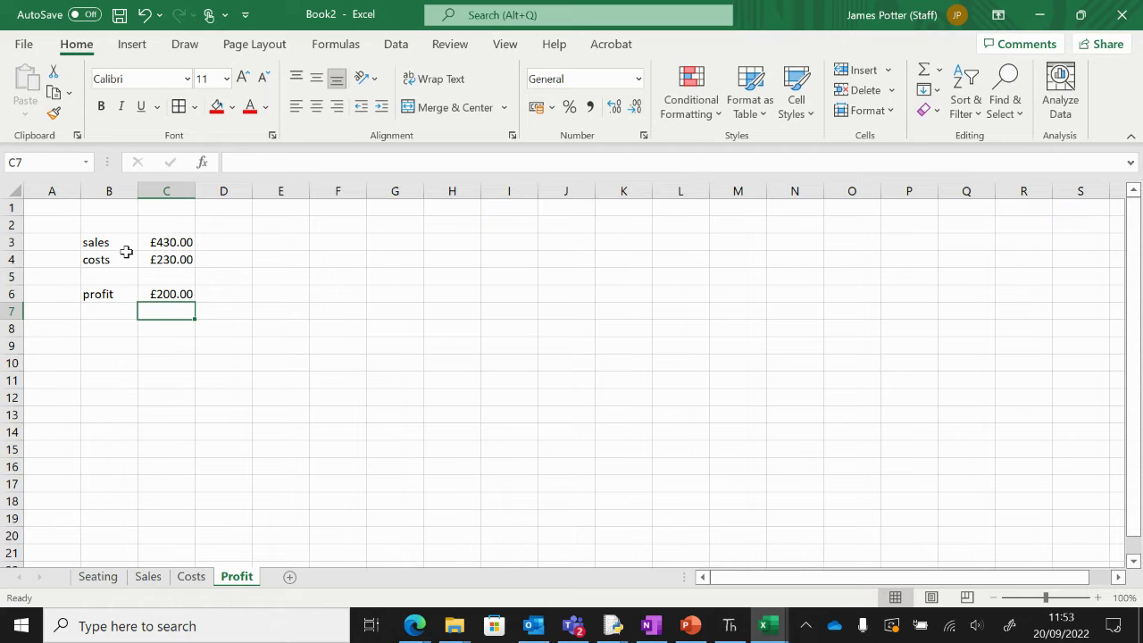
Step: Apply borders to the sales/costs block B3:C4 and the profit row B6:C6
drag(113, 242, 181, 260)
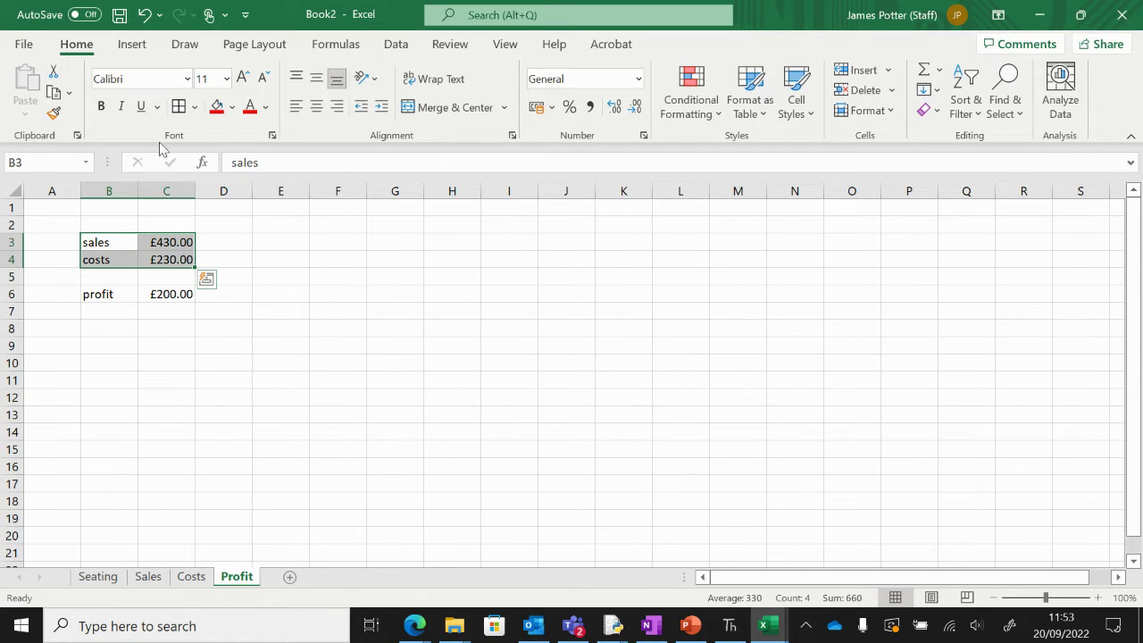
click(179, 107)
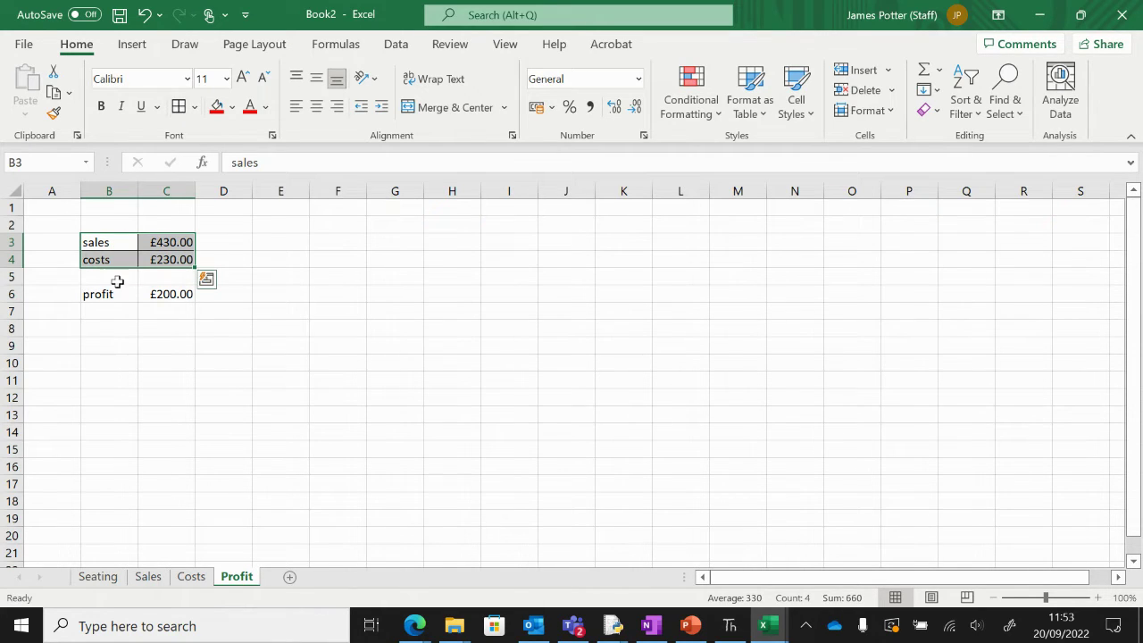
drag(110, 294, 187, 294)
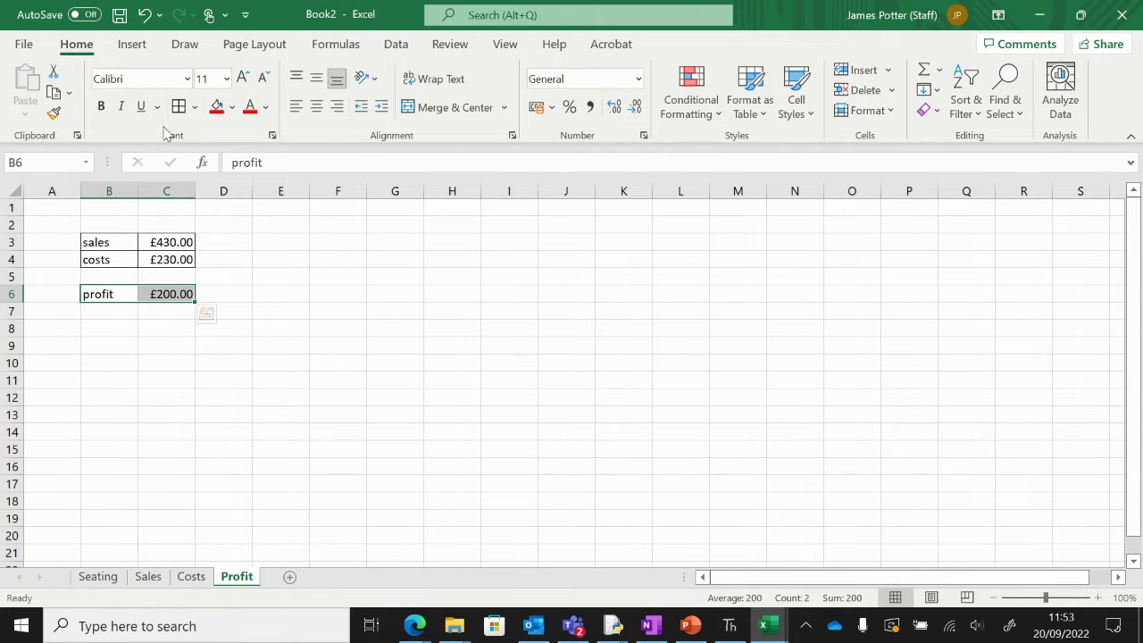
click(180, 107)
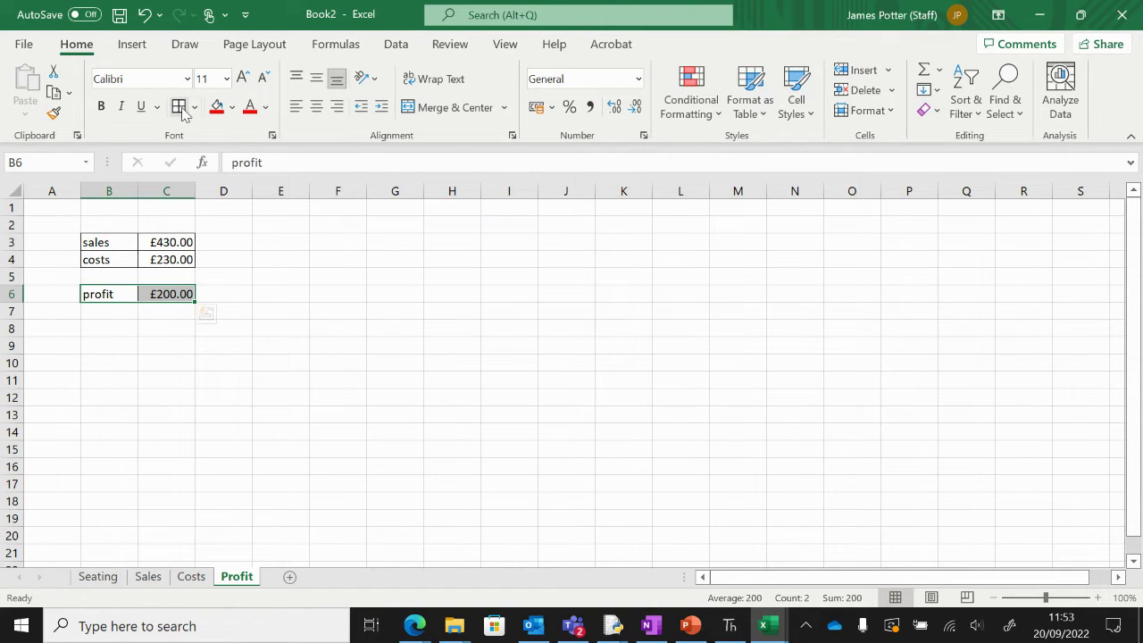
click(244, 291)
click(200, 345)
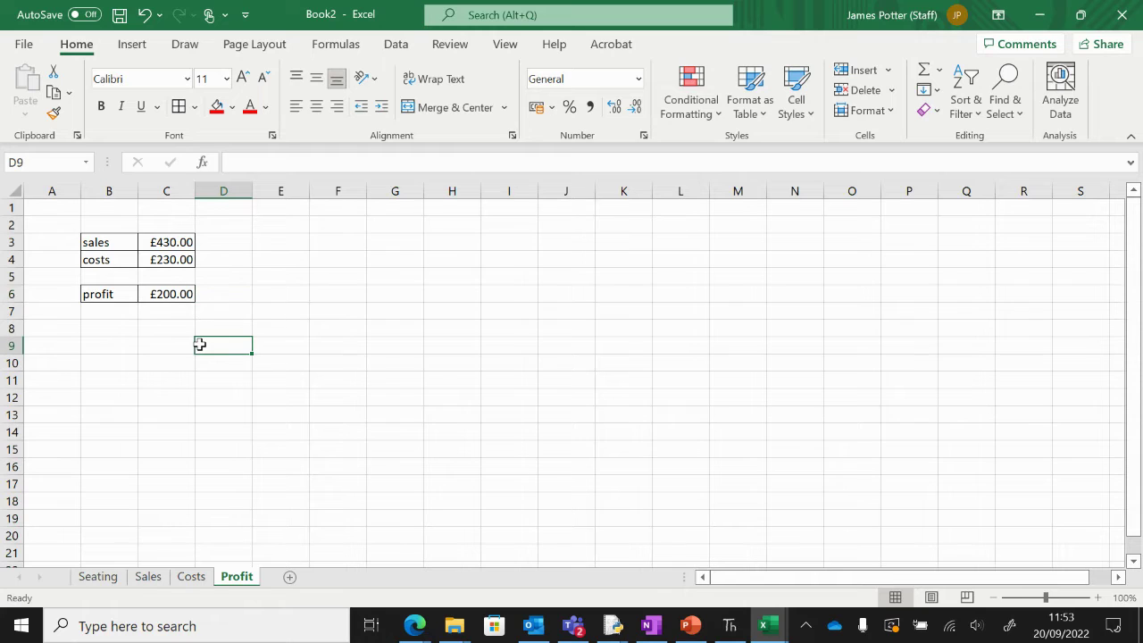
Step: Give C6 a Greater Than 0 rule with Green Fill with Dark Green Text
click(168, 297)
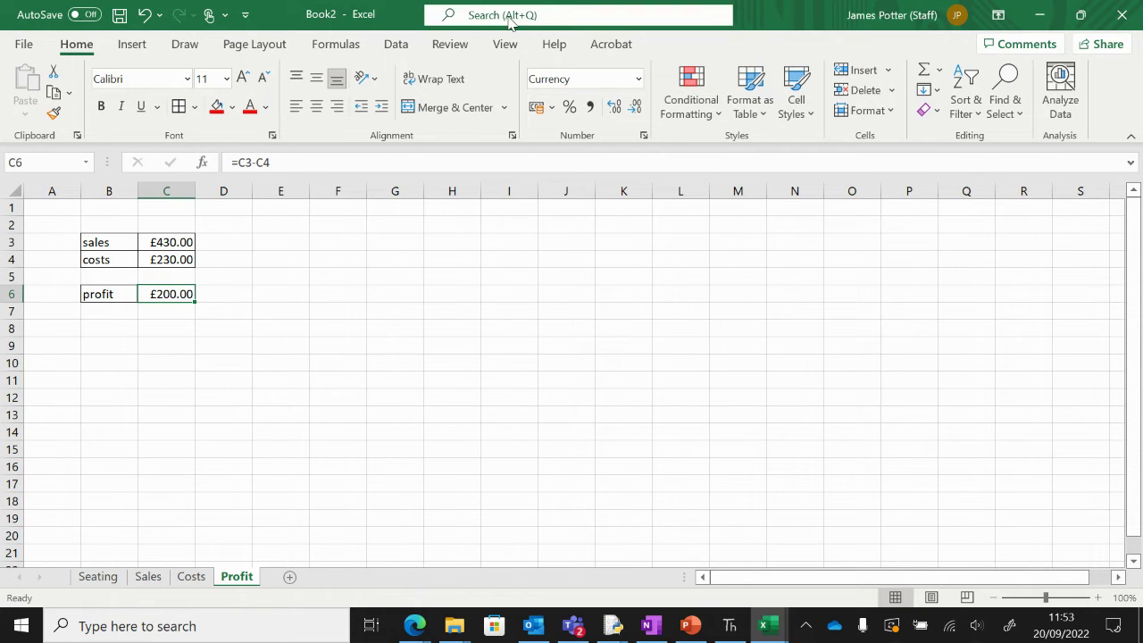
text(condtional)
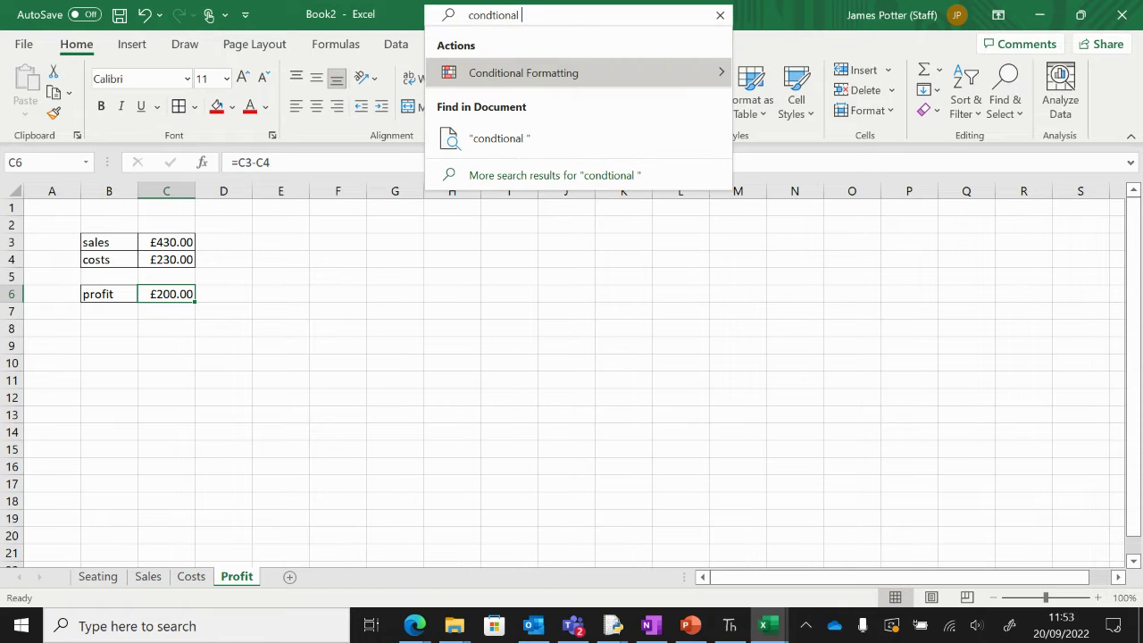
mouse_move(540, 76)
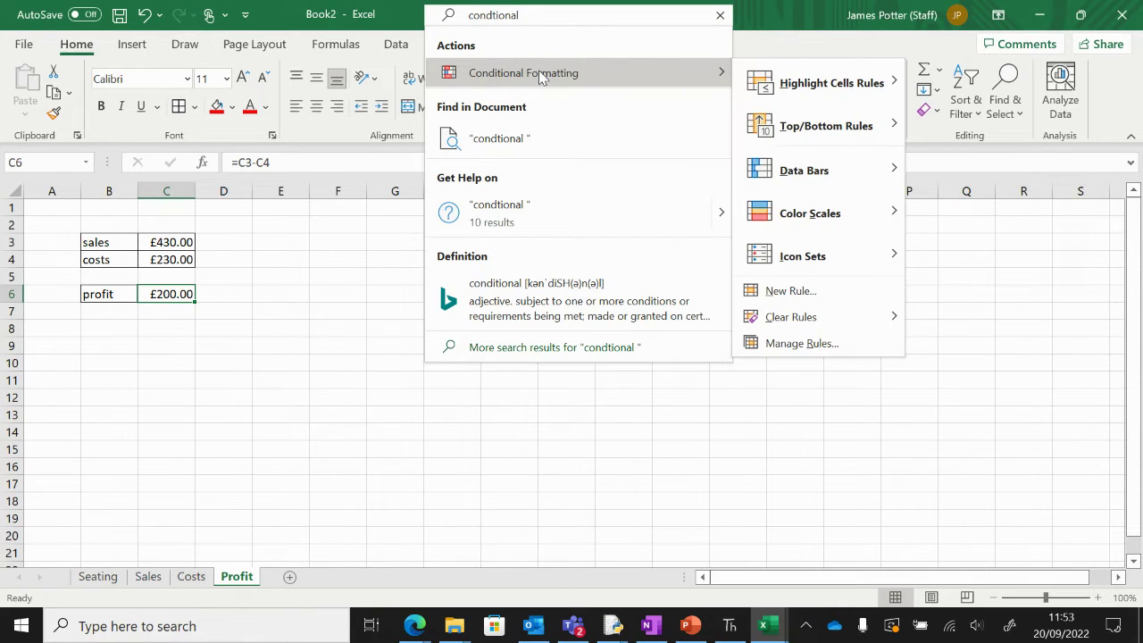
mouse_move(817, 95)
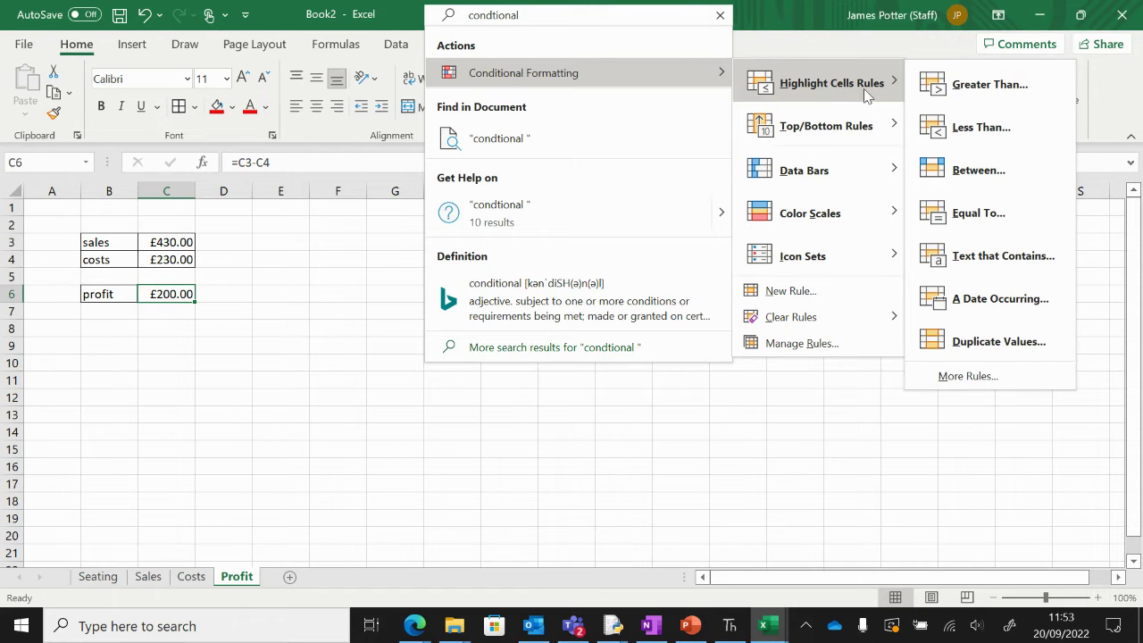
click(985, 86)
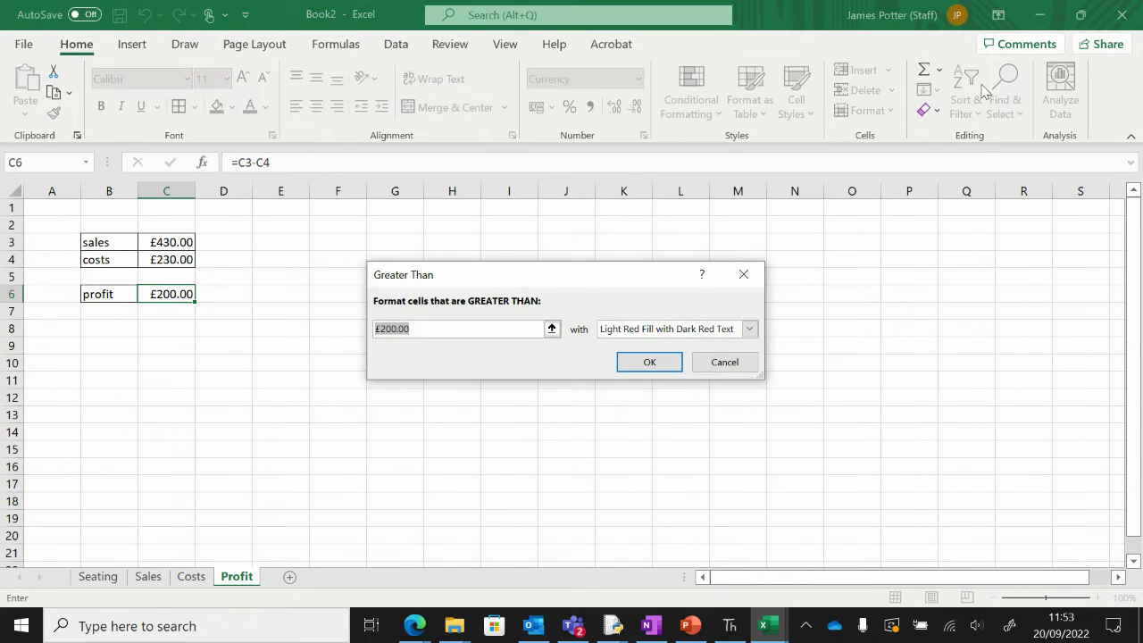
text(0)
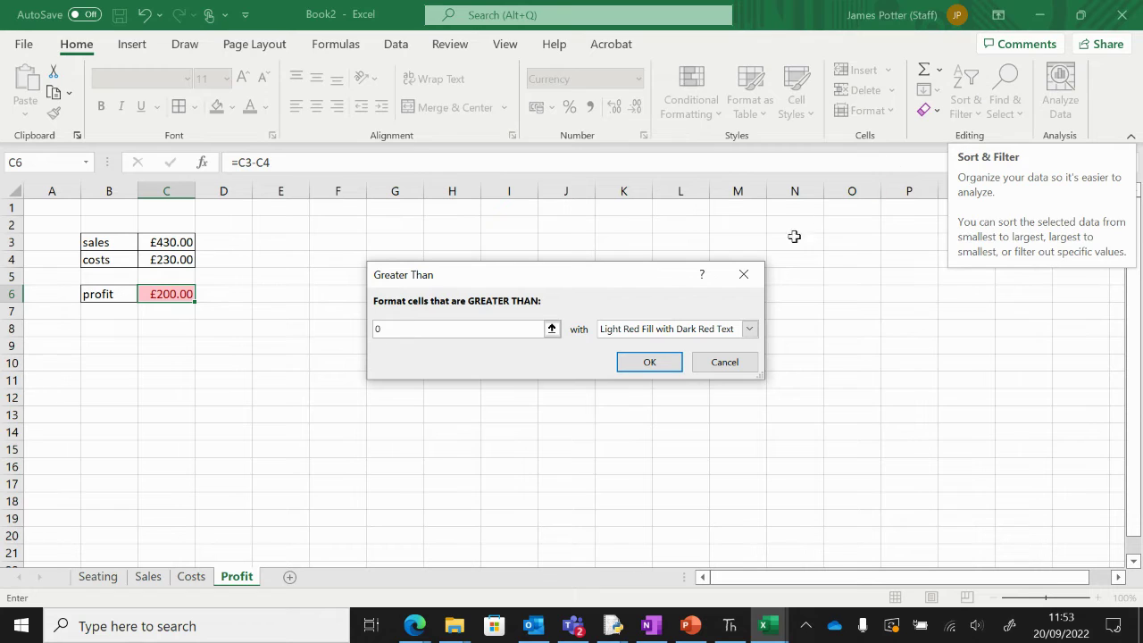
click(750, 330)
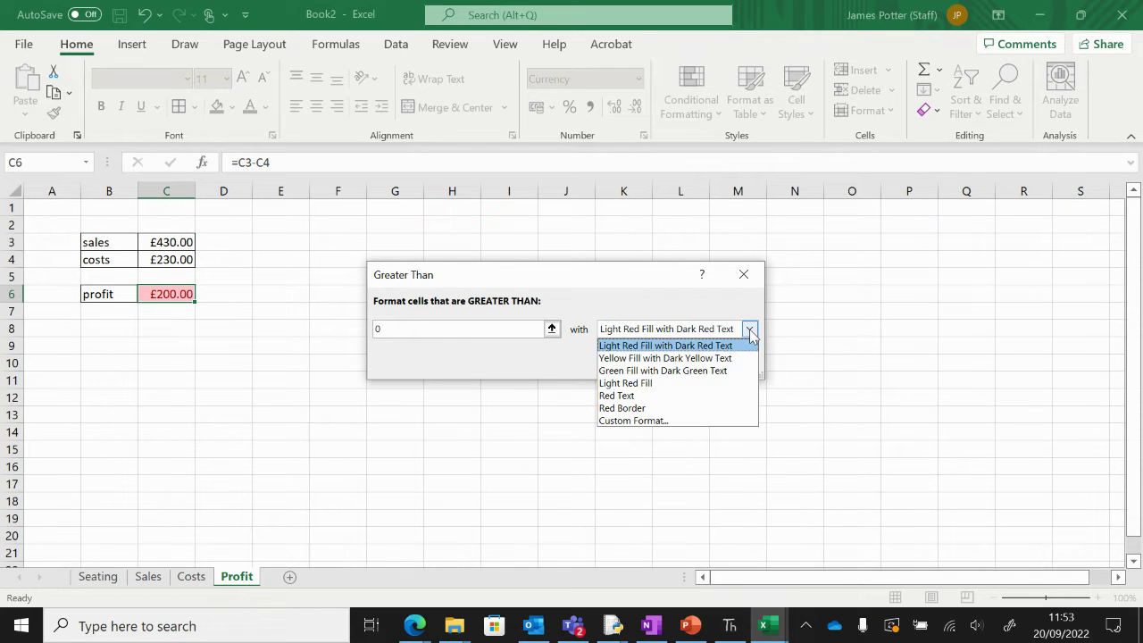
click(700, 371)
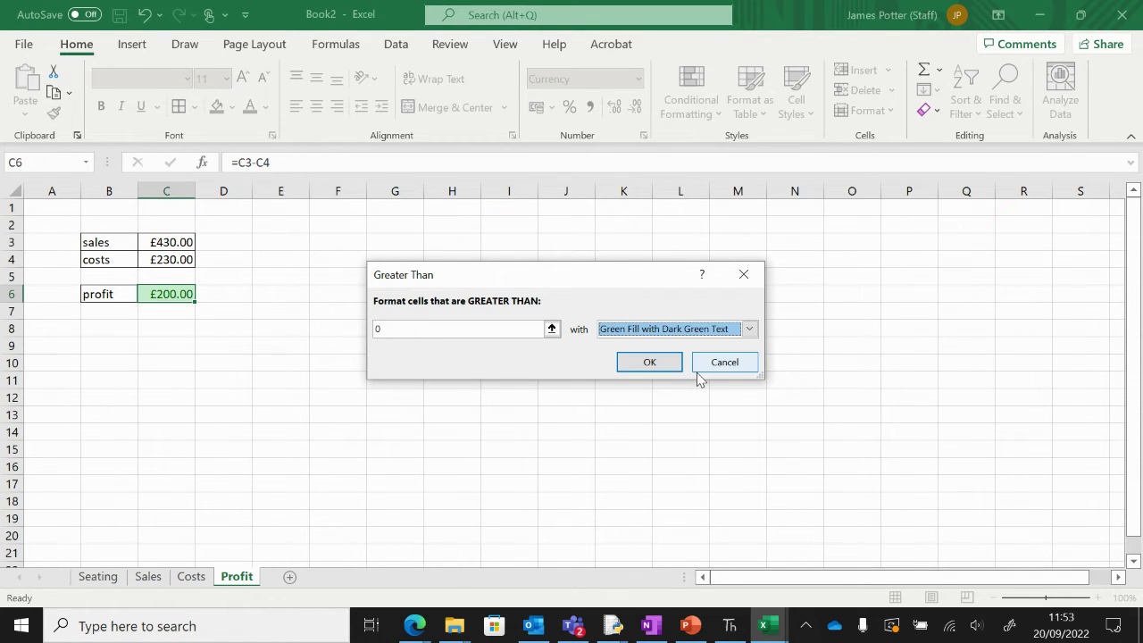
click(650, 362)
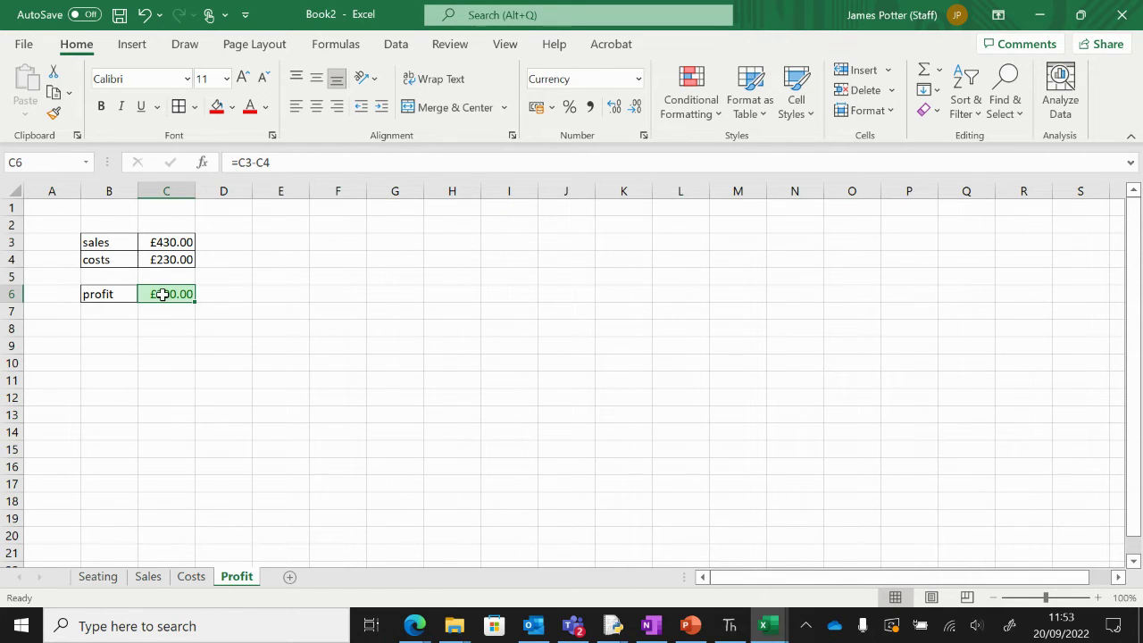
Step: Add a Less Than 0 rule to C6 using Light Red Fill with Dark Red Text
click(471, 15)
text(condi)
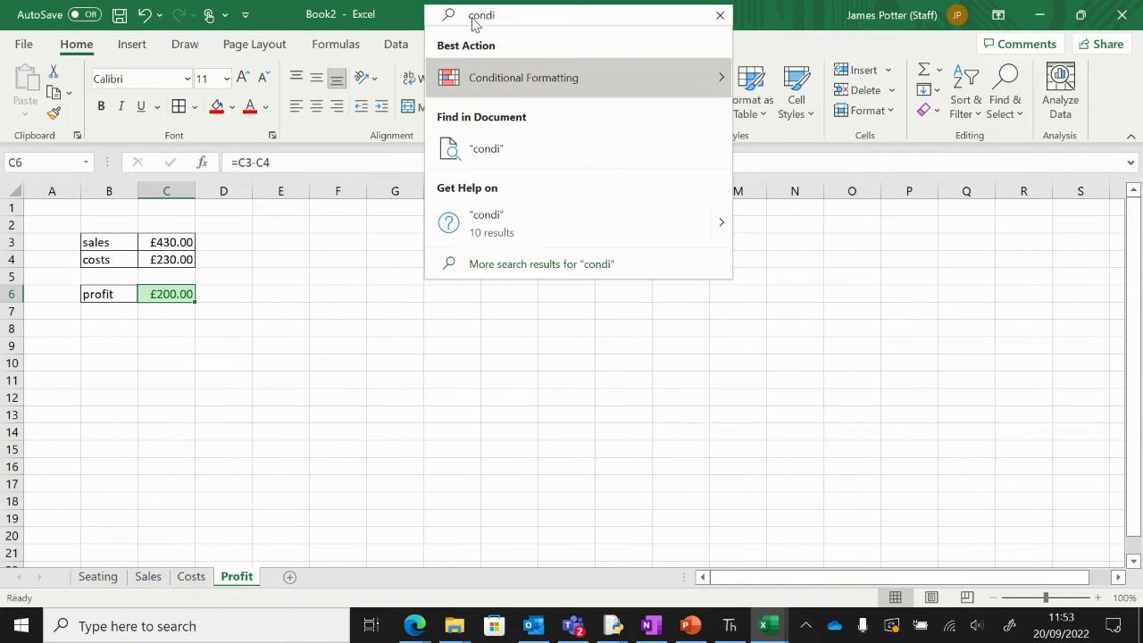
mouse_move(660, 79)
mouse_move(793, 83)
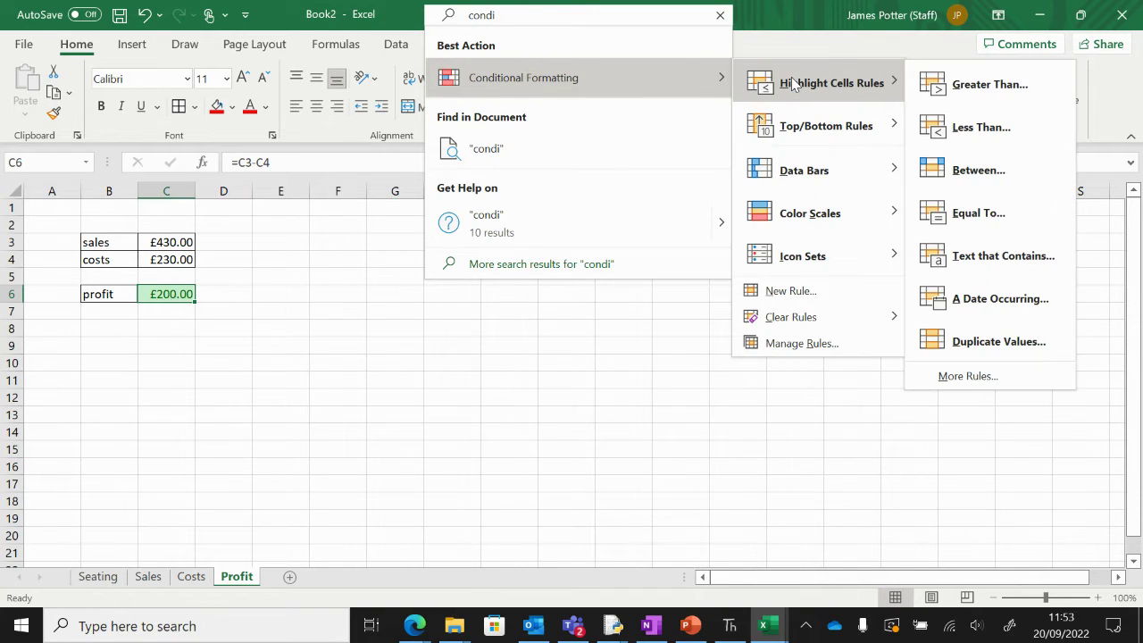
click(982, 128)
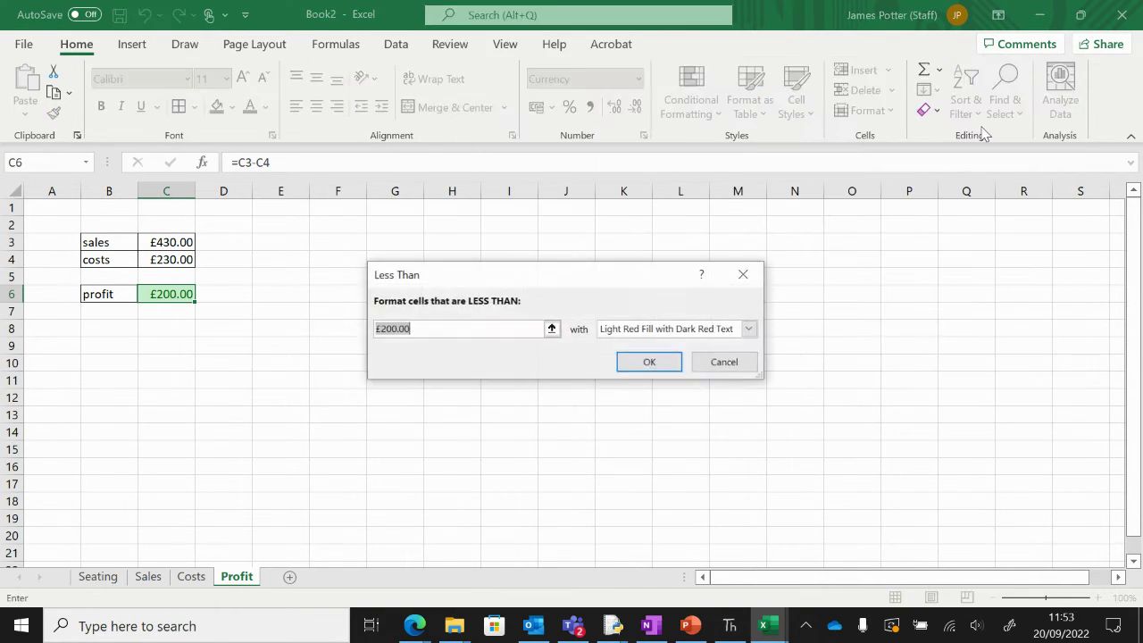
text(0)
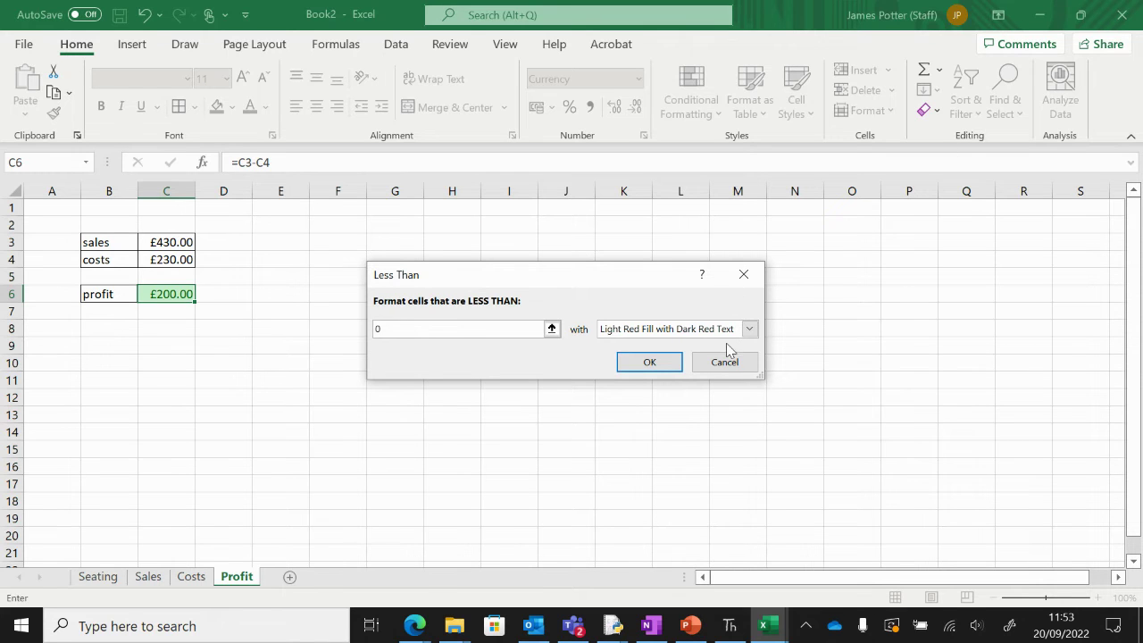
click(649, 362)
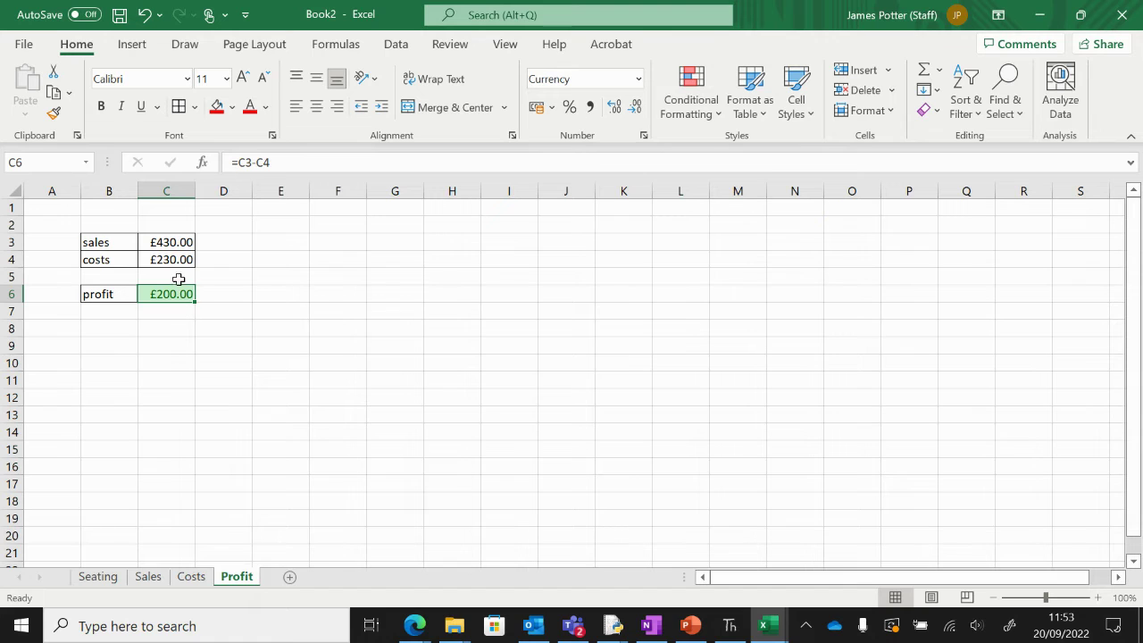
click(191, 577)
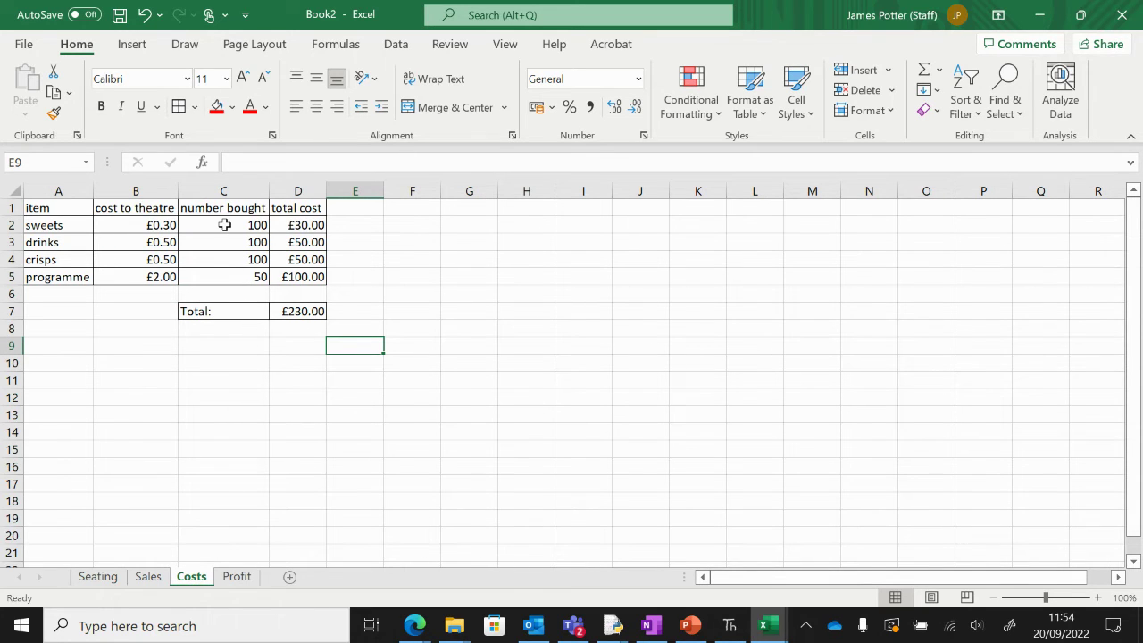
click(225, 276)
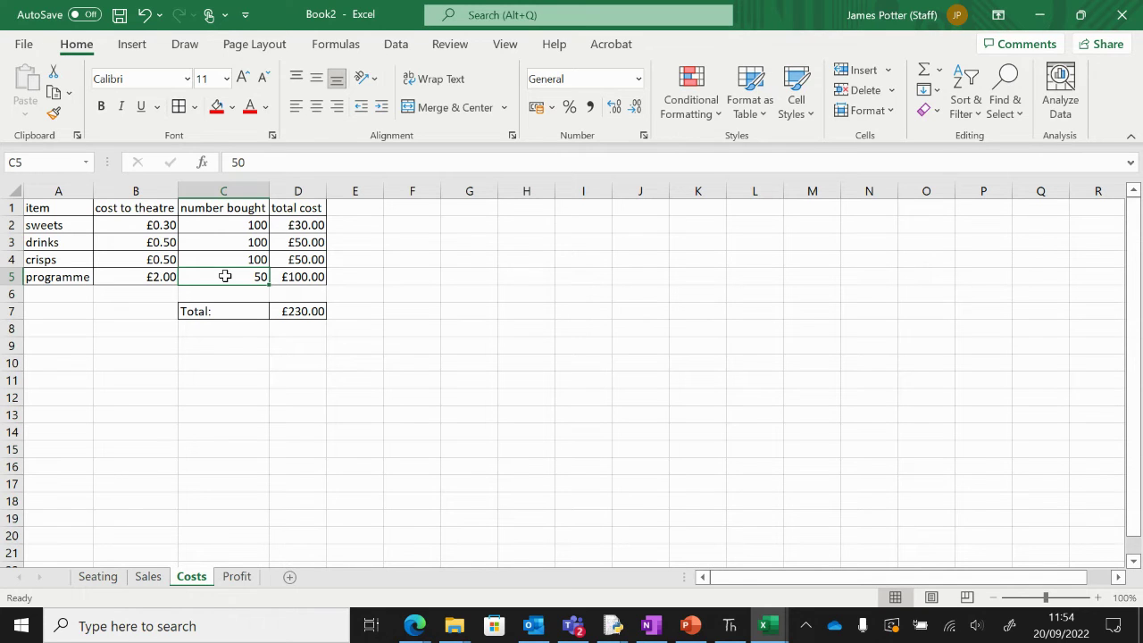
text(1000)
key(Return)
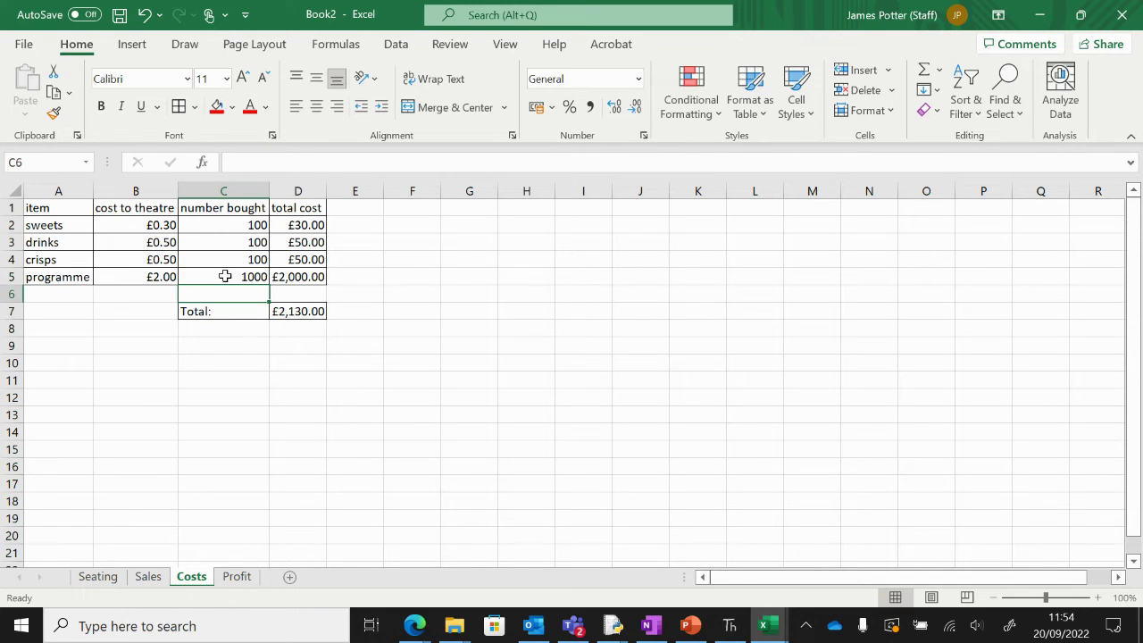
click(308, 310)
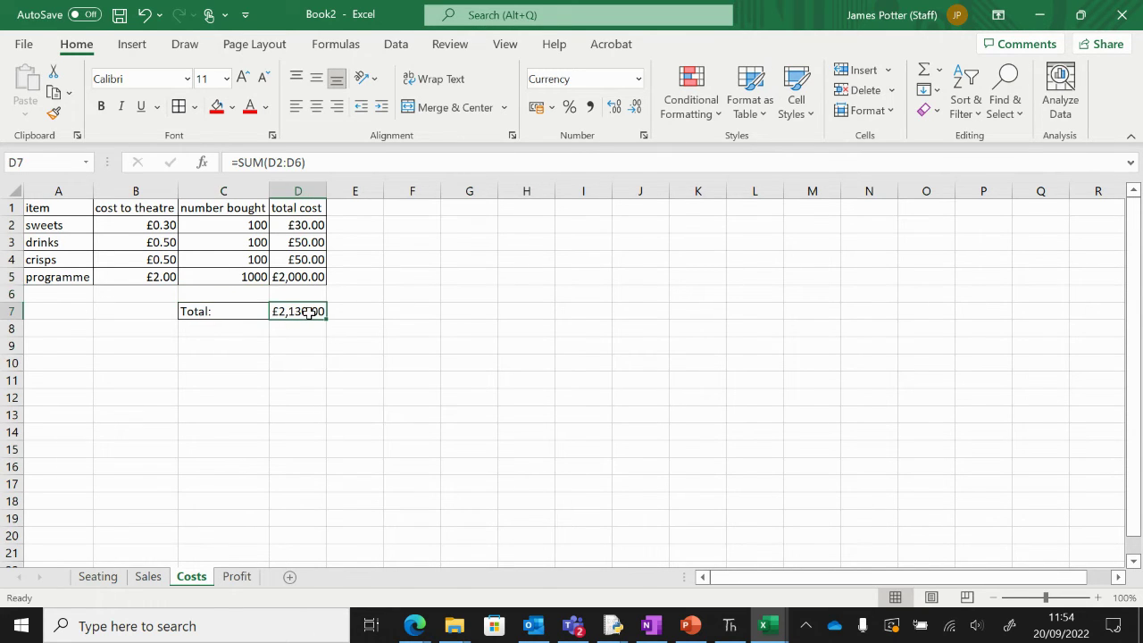
click(237, 576)
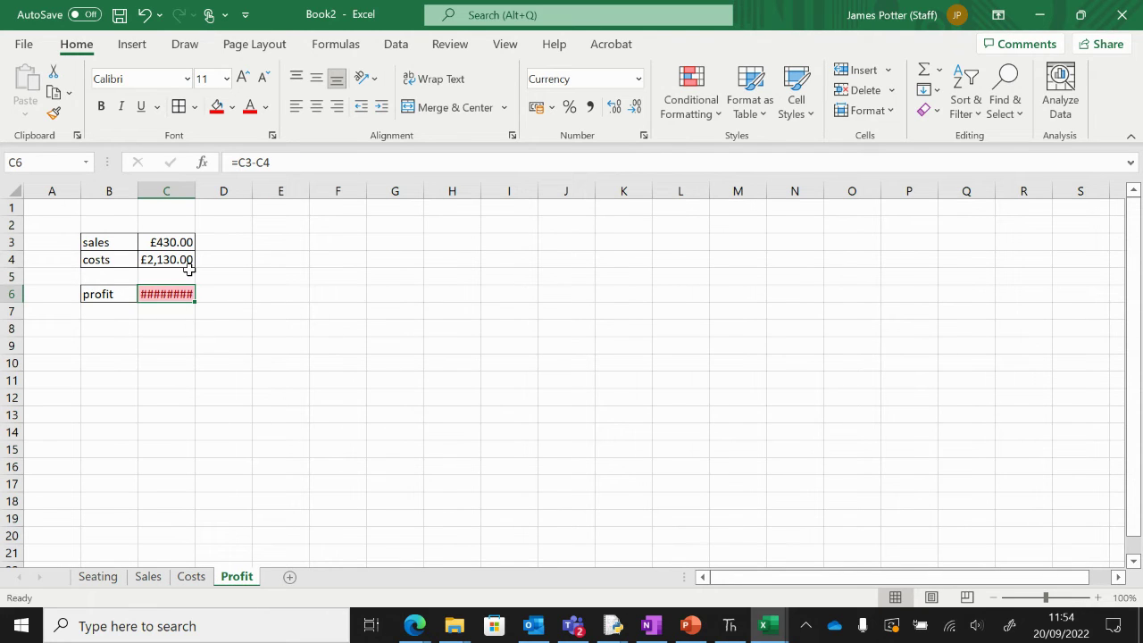
double_click(193, 190)
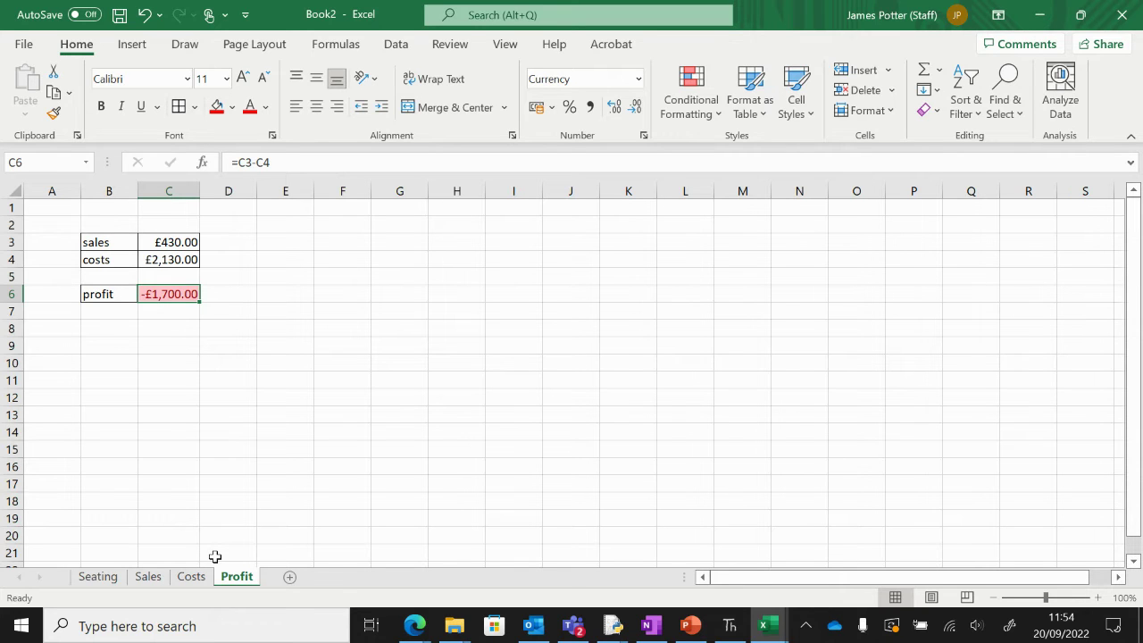
key(ctrl+Page_Up)
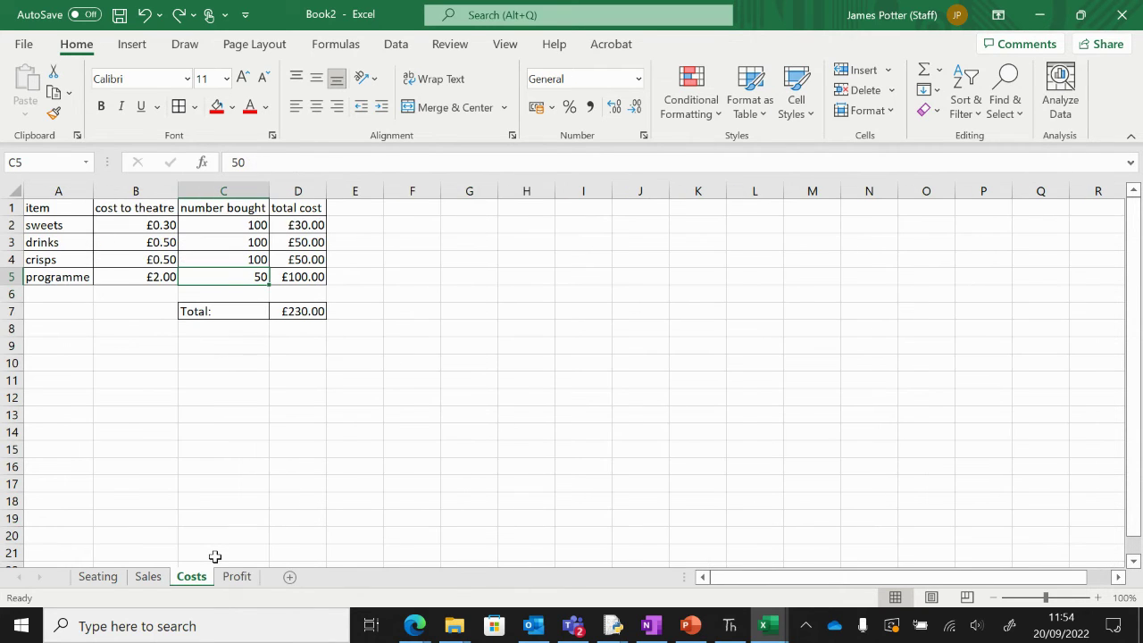
click(230, 579)
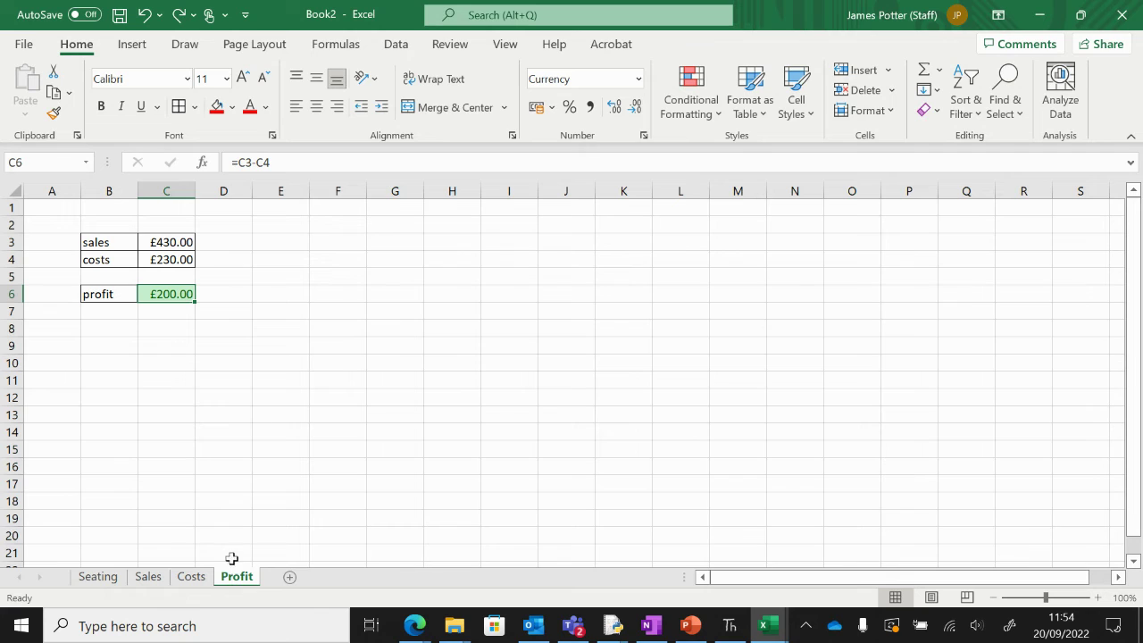
Step: Select the profit cell C6 and review the Costs and Sales sheets
click(222, 295)
click(181, 293)
click(191, 578)
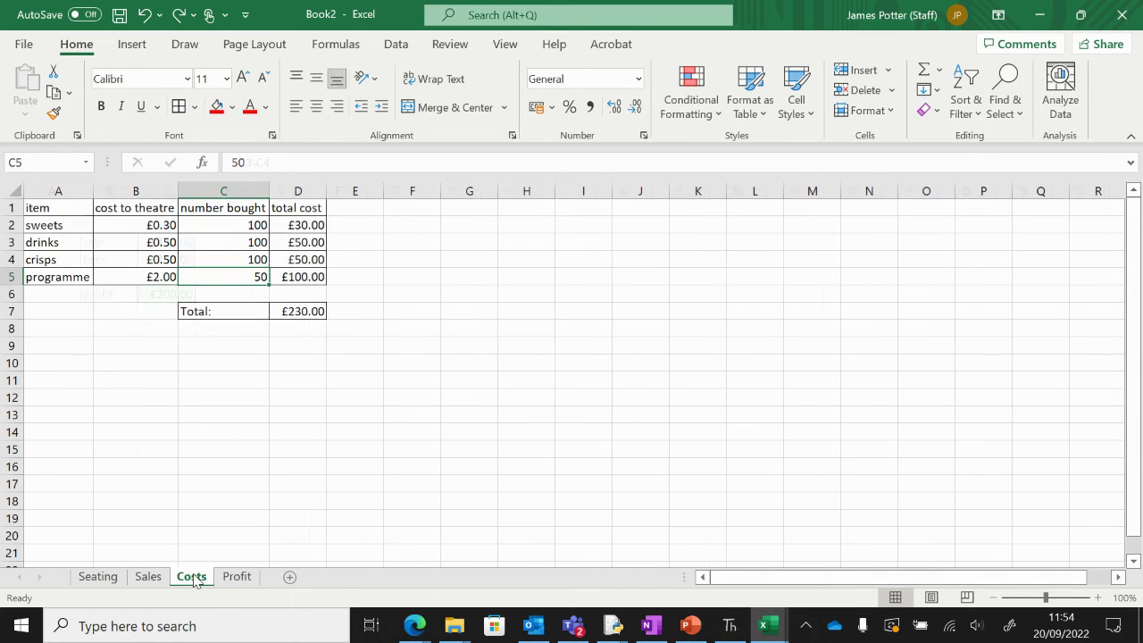
click(148, 576)
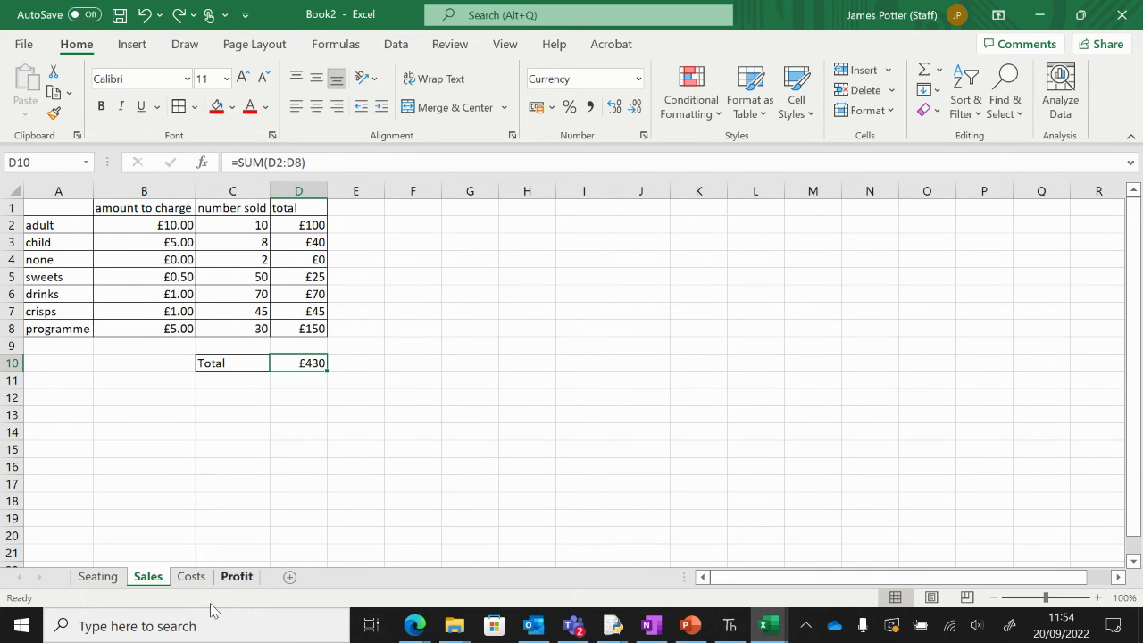
Step: Mark seat C11 on the Seating sheet as adult
click(105, 581)
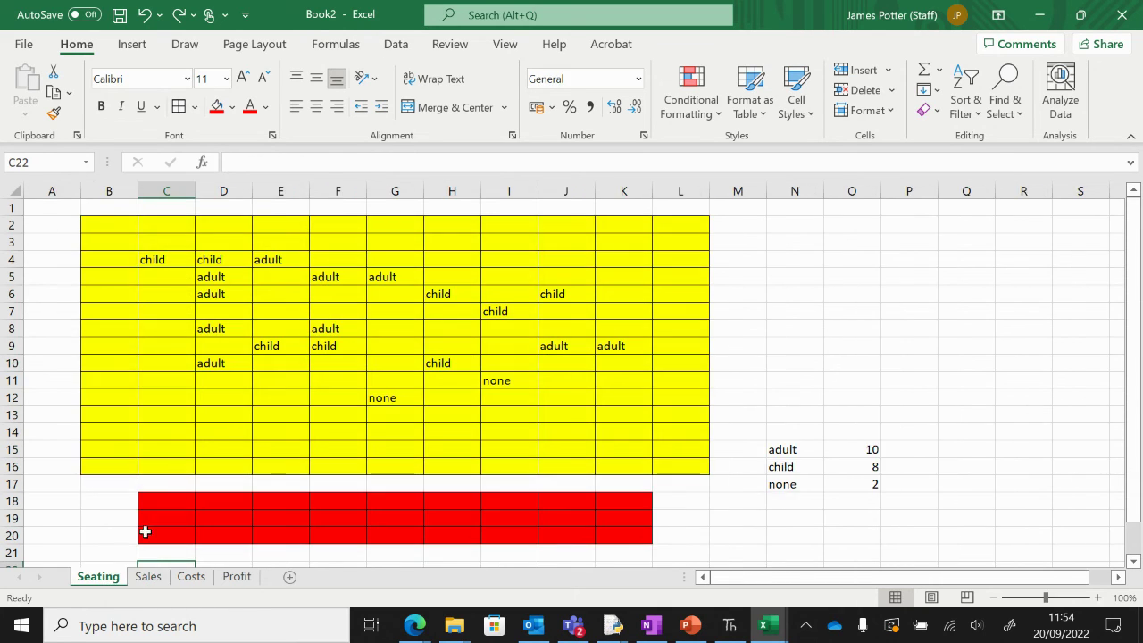
click(176, 382)
click(200, 381)
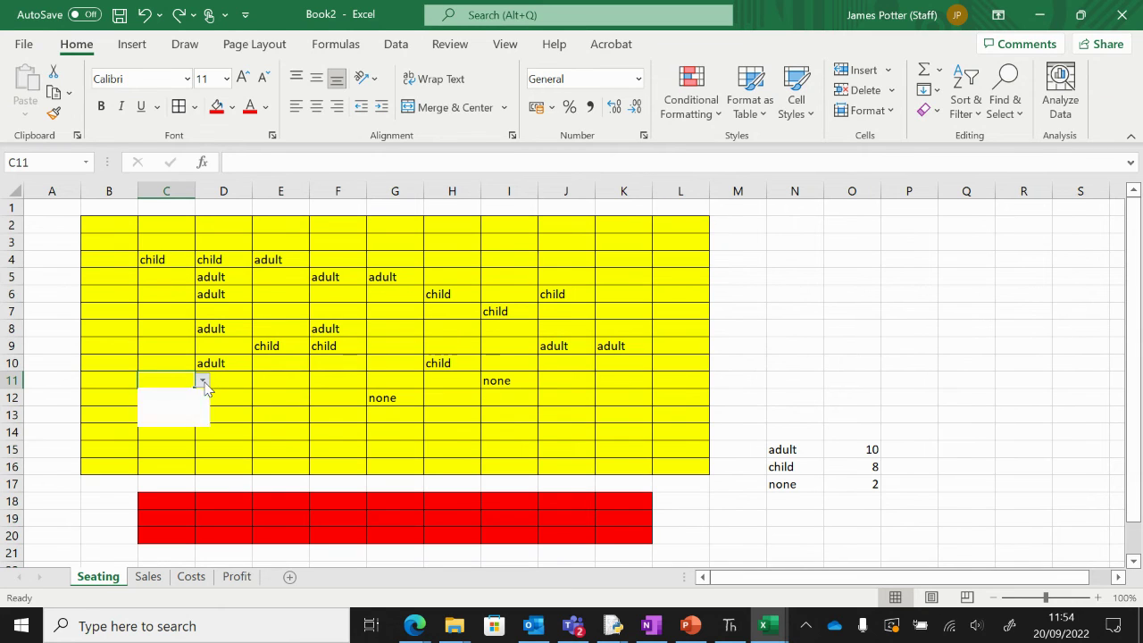
click(157, 395)
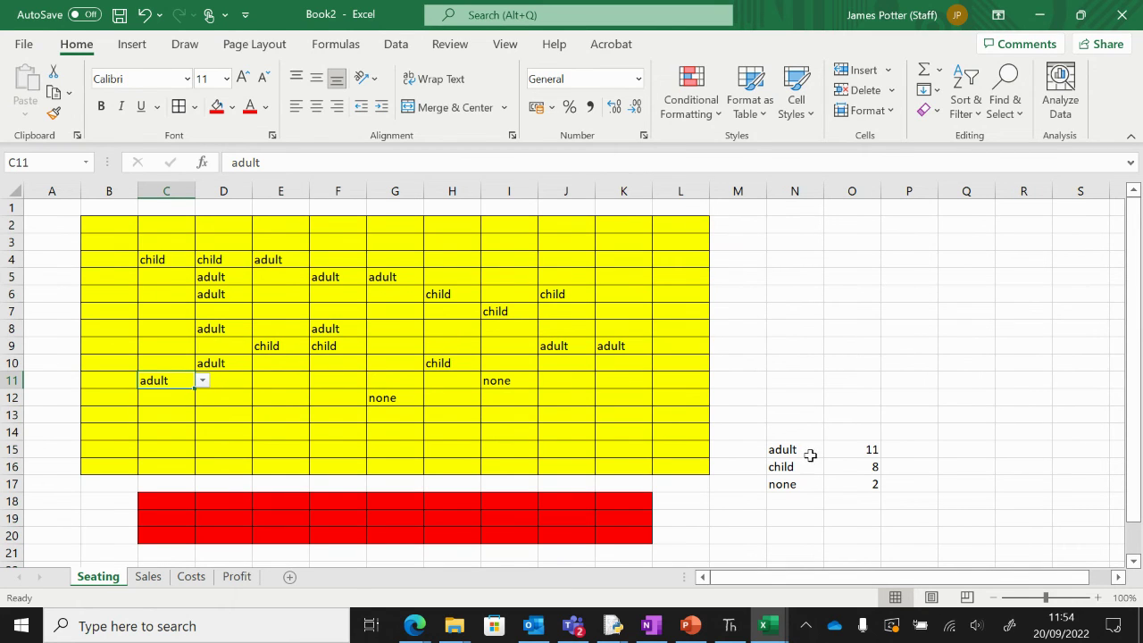
Step: Verify sales of £440.00 and the £210.00 green profit on the Profit sheet
click(149, 577)
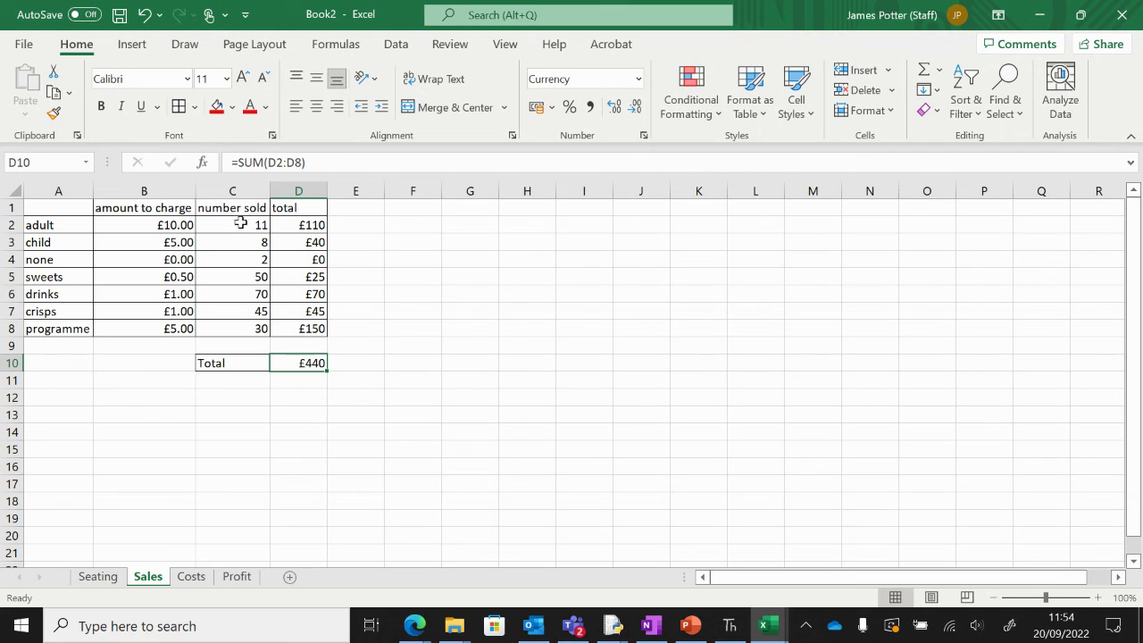
click(236, 577)
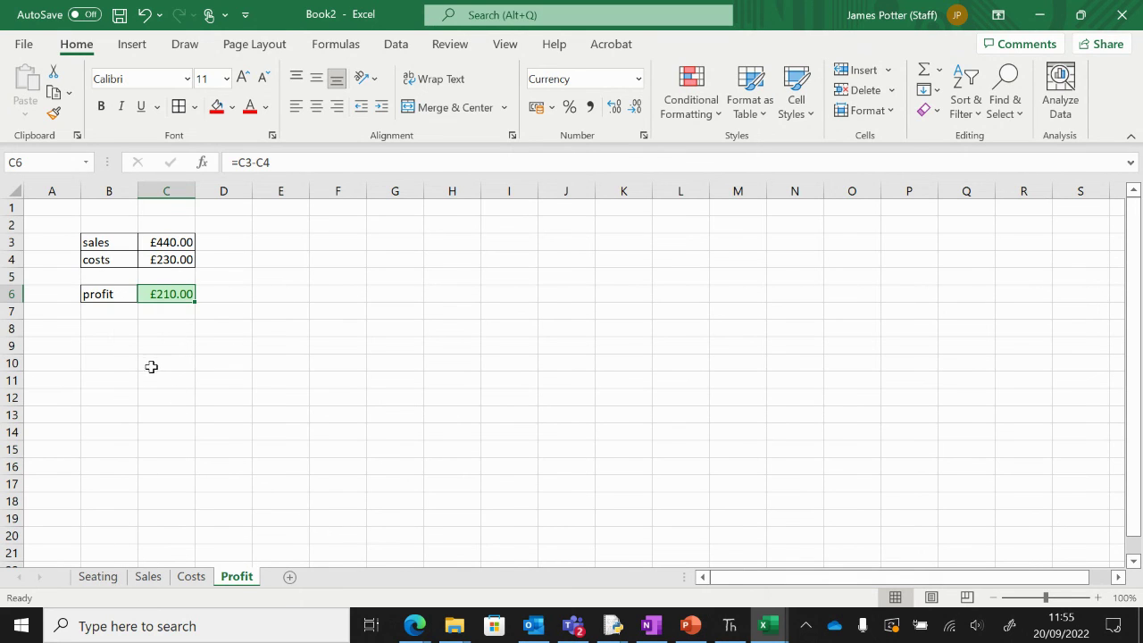
click(167, 243)
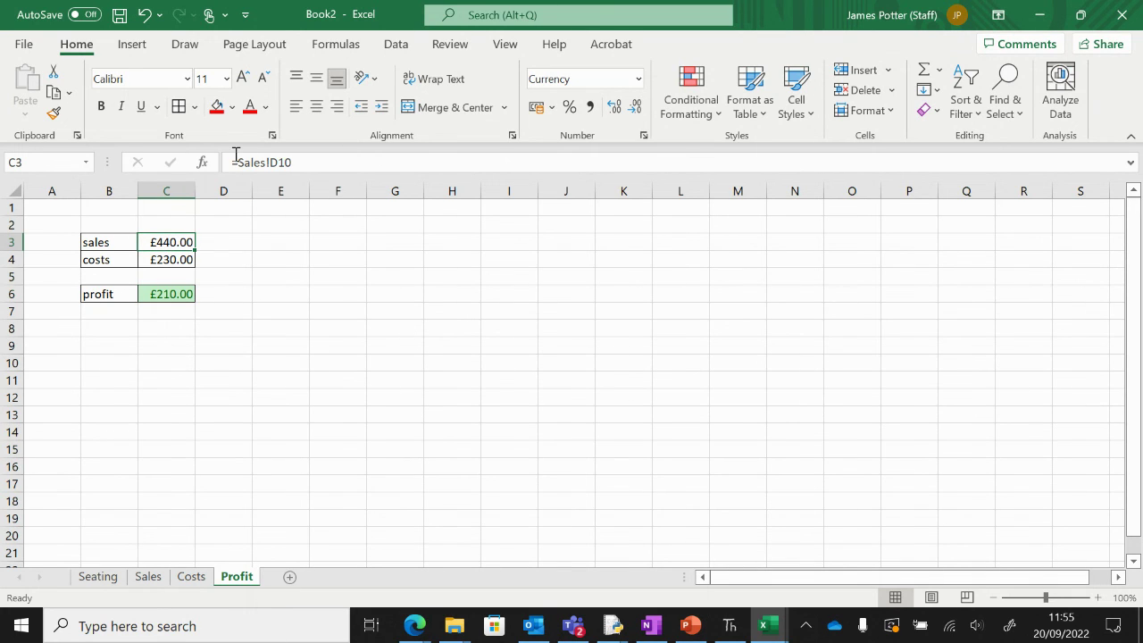